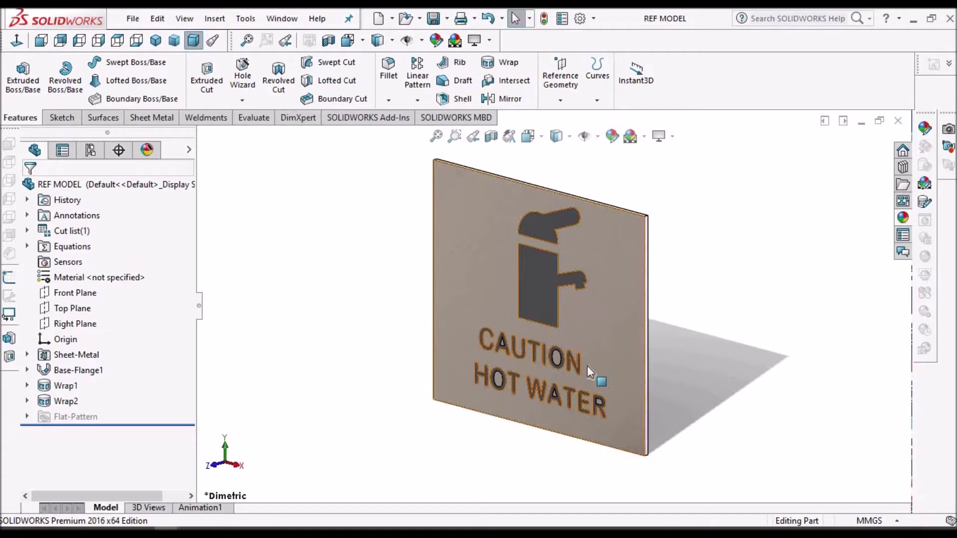
Examine the finished hot water caution sign in both reference models, including the tap symbol and lettering on the sheet metal face.
{"action": "middle_click_drag", "start_coordinate": [583, 321], "coordinate": [534, 380]}
{"action": "scroll", "coordinate": [552, 309], "scroll_direction": "down", "scroll_amount": 3}
{"action": "key", "text": "Escape"}
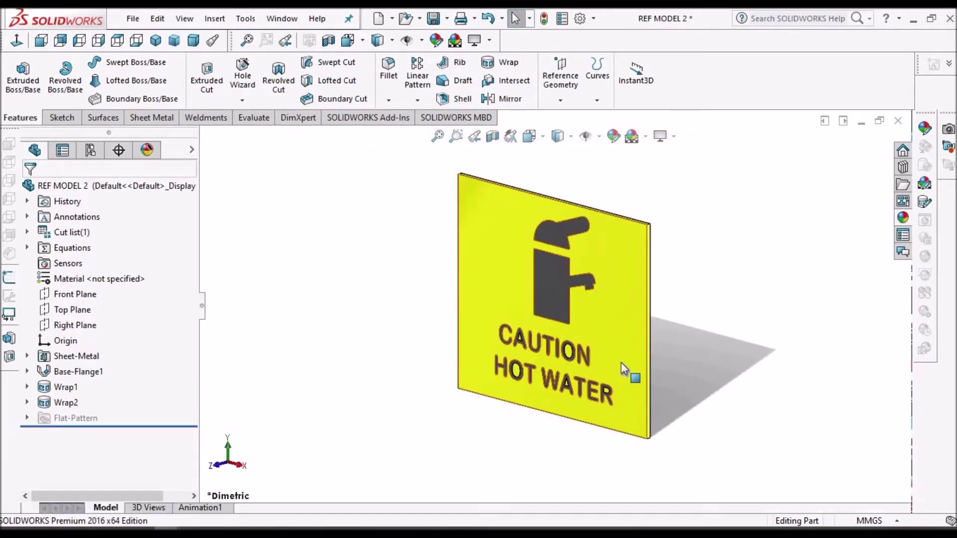
{"action": "scroll", "coordinate": [621, 363], "scroll_direction": "down", "scroll_amount": 2}
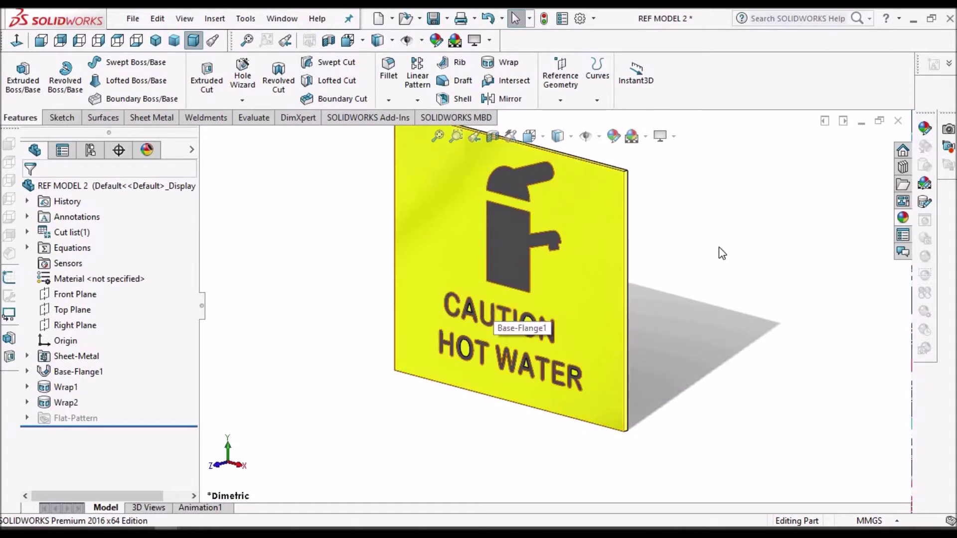
{"action": "scroll", "coordinate": [551, 290], "scroll_direction": "down", "scroll_amount": 1}
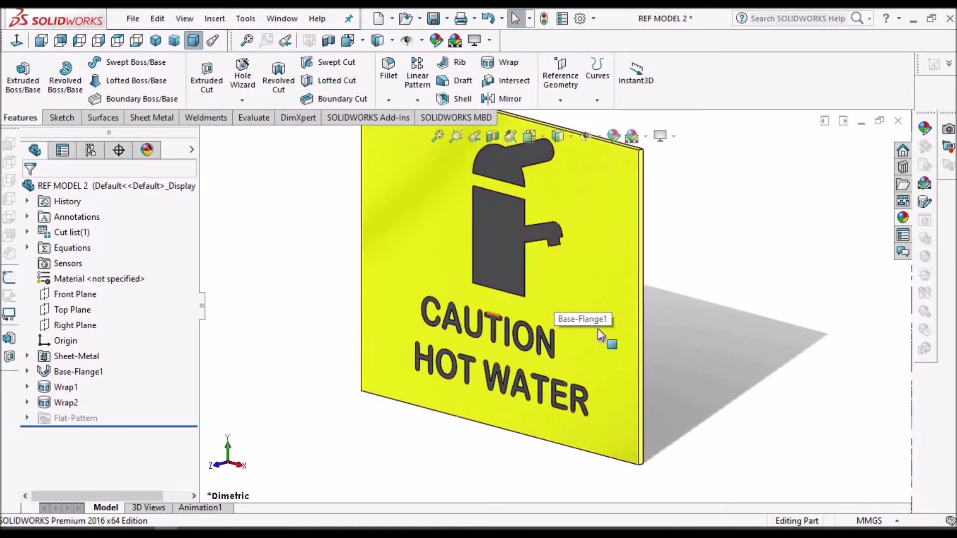
{"action": "scroll", "coordinate": [582, 327], "scroll_direction": "up", "scroll_amount": 2}
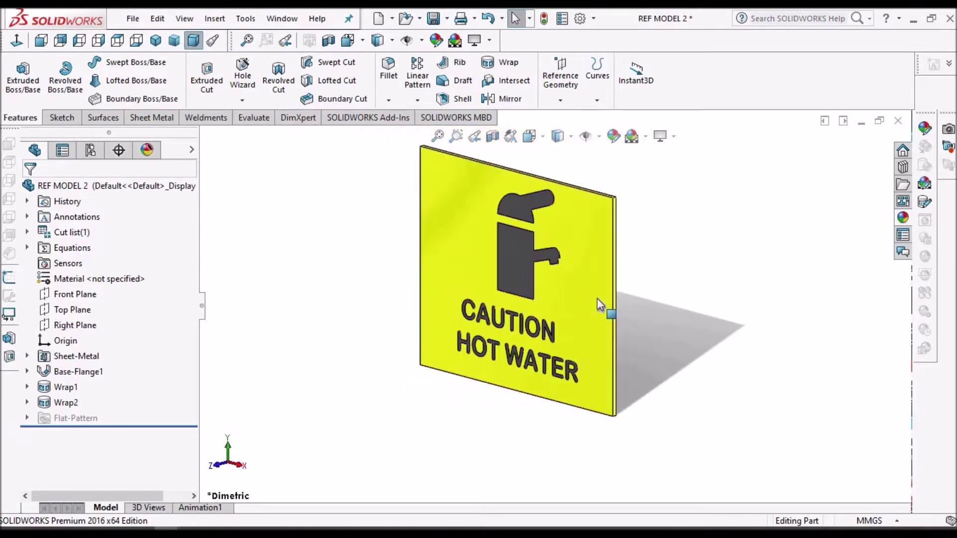
{"action": "middle_click_drag", "start_coordinate": [647, 281], "coordinate": [538, 311]}
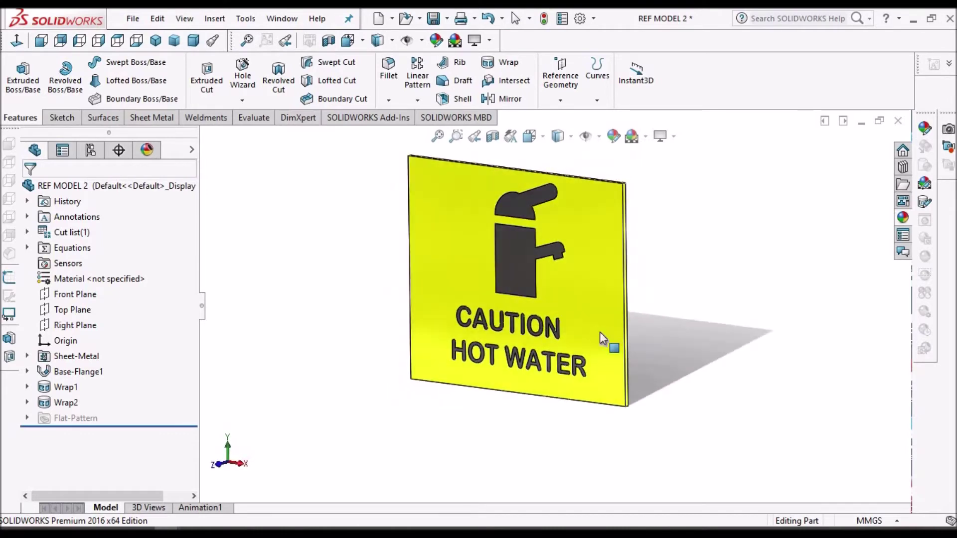
{"action": "scroll", "coordinate": [552, 310], "scroll_direction": "down", "scroll_amount": 3}
{"action": "scroll", "coordinate": [552, 310], "scroll_direction": "up", "scroll_amount": 2}
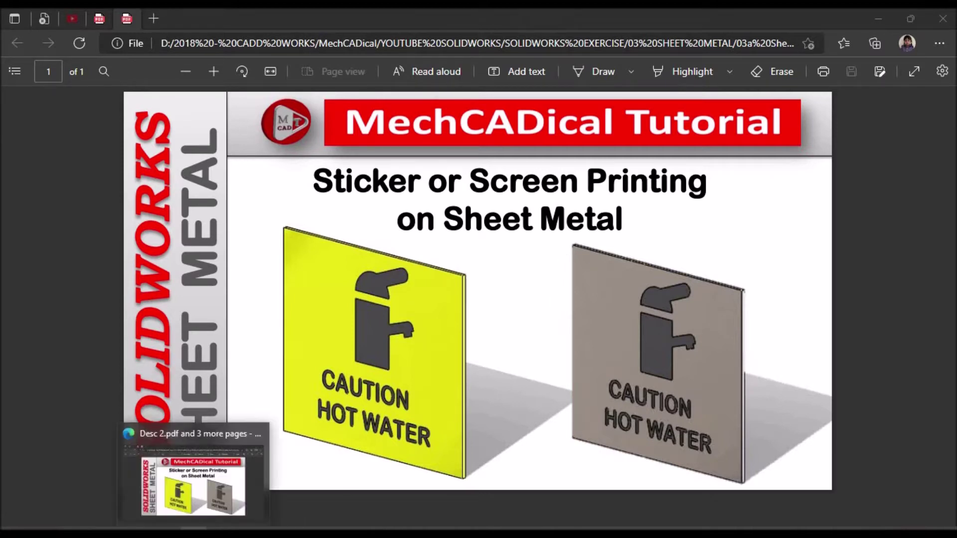
Switch to the DEMO MODEL part in SOLIDWORKS and open the tap symbol sketch to inspect its geometry.
{"action": "key", "text": "alt+Tab"}
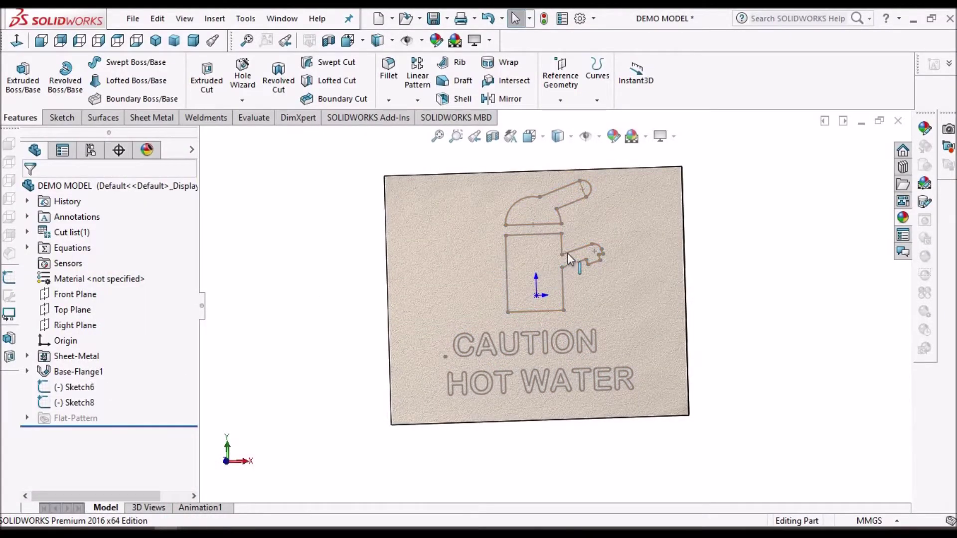
{"action": "mouse_move", "coordinate": [552, 281]}
{"action": "middle_mouse_down"}
{"action": "mouse_move", "coordinate": [483, 309]}
{"action": "mouse_move", "coordinate": [577, 280]}
{"action": "mouse_move", "coordinate": [554, 282]}
{"action": "middle_mouse_up"}
{"action": "left_click", "coordinate": [70, 387]}
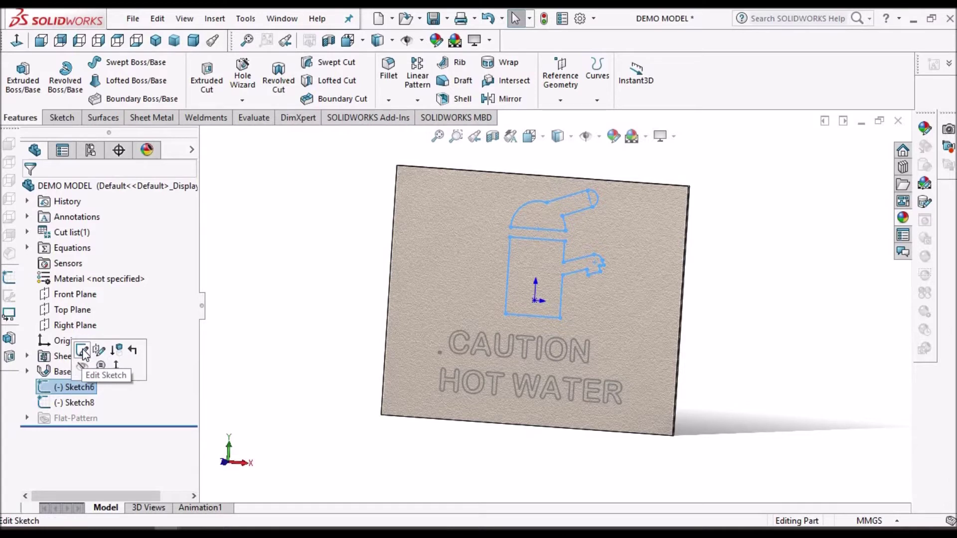
{"action": "left_click", "coordinate": [83, 351]}
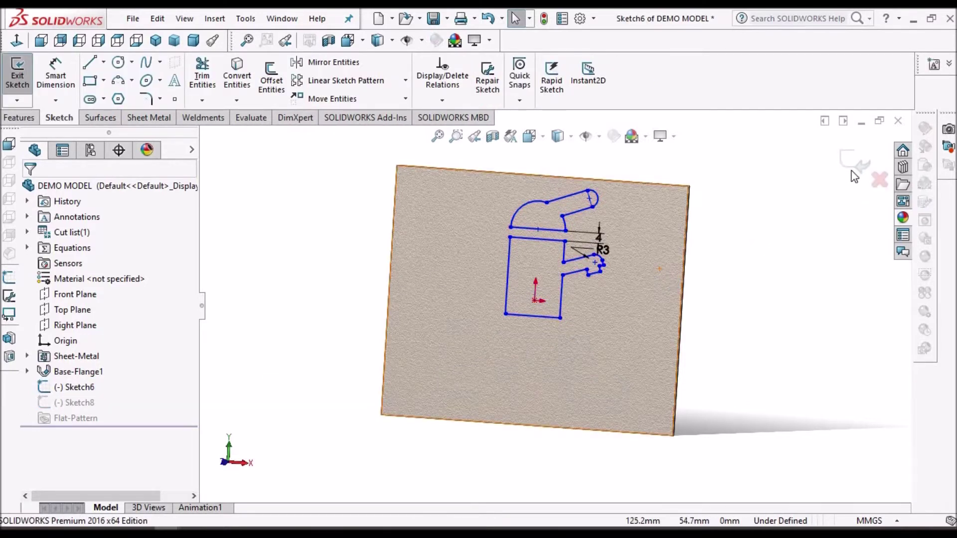
{"action": "left_click", "coordinate": [651, 270]}
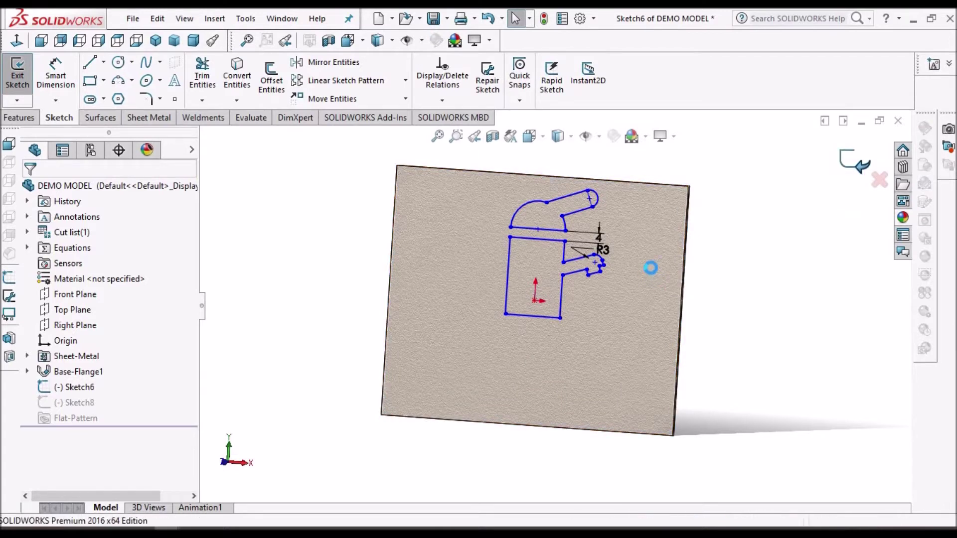
{"action": "key", "text": "ctrl+b"}
{"action": "left_click", "coordinate": [257, 339]}
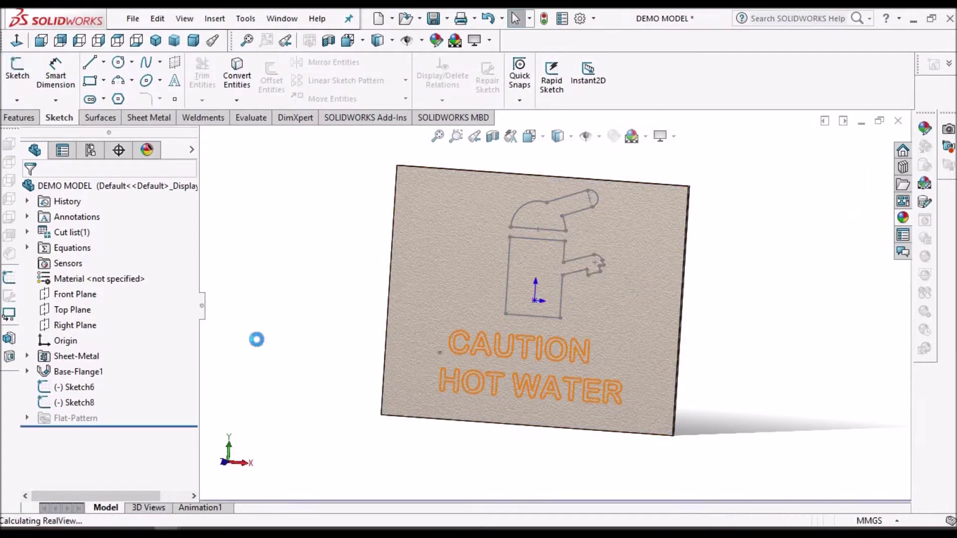
Create a Scribe wrap of the tap symbol sketch (Sketch6) on the plate's large front face.
{"action": "left_click", "coordinate": [70, 389]}
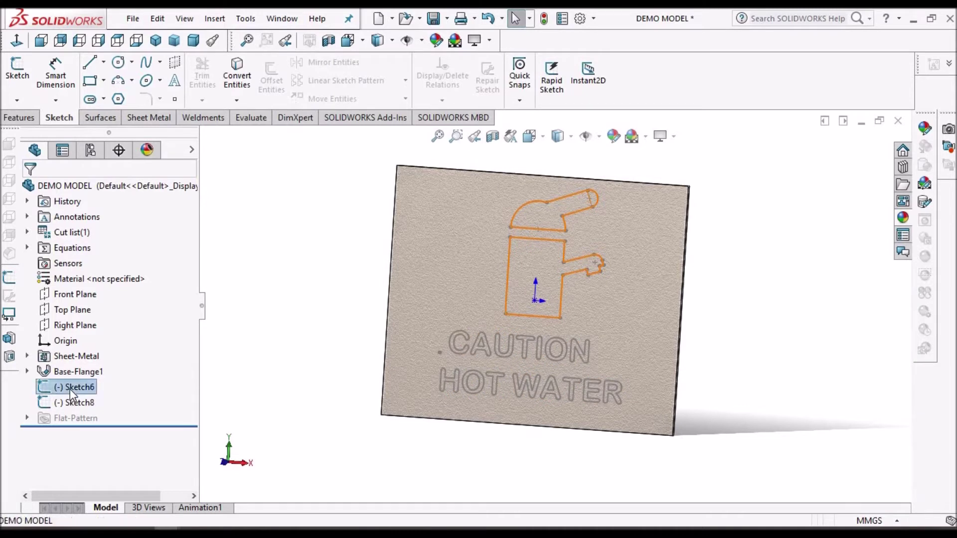
{"action": "left_click", "coordinate": [213, 20]}
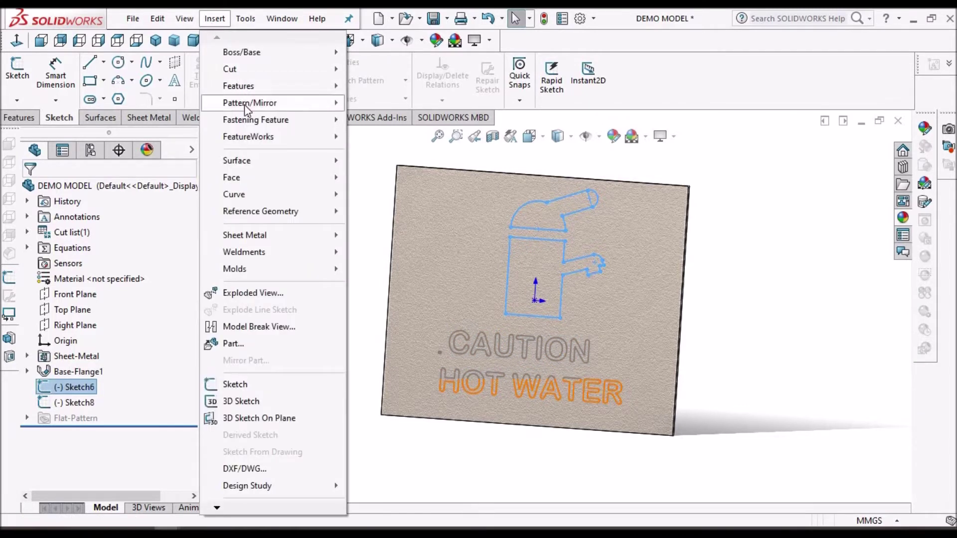
{"action": "mouse_move", "coordinate": [242, 85]}
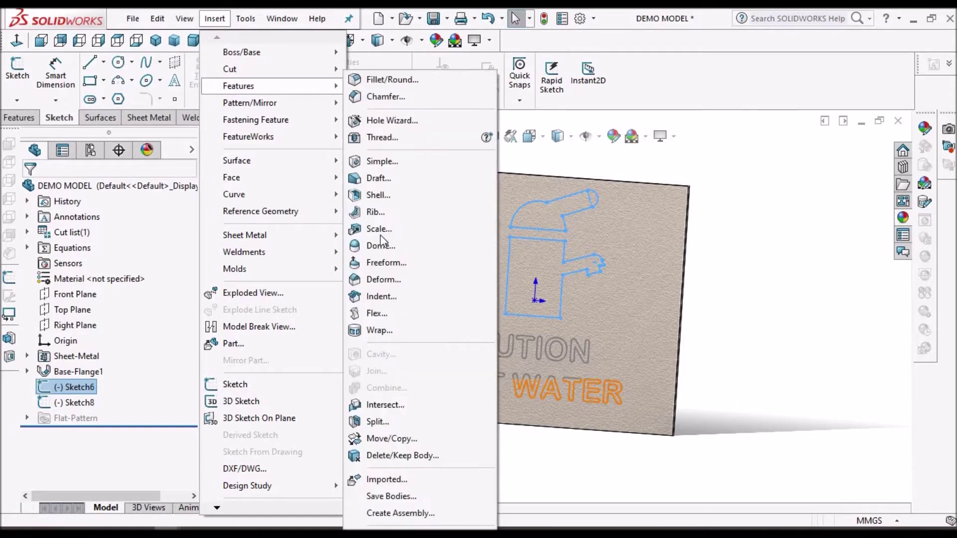
{"action": "left_click", "coordinate": [394, 332]}
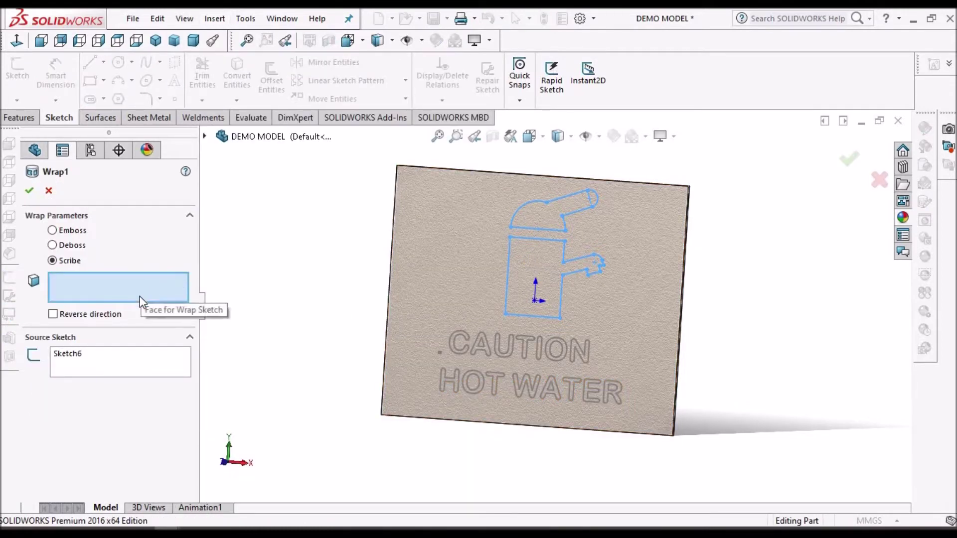
{"action": "left_click", "coordinate": [95, 358]}
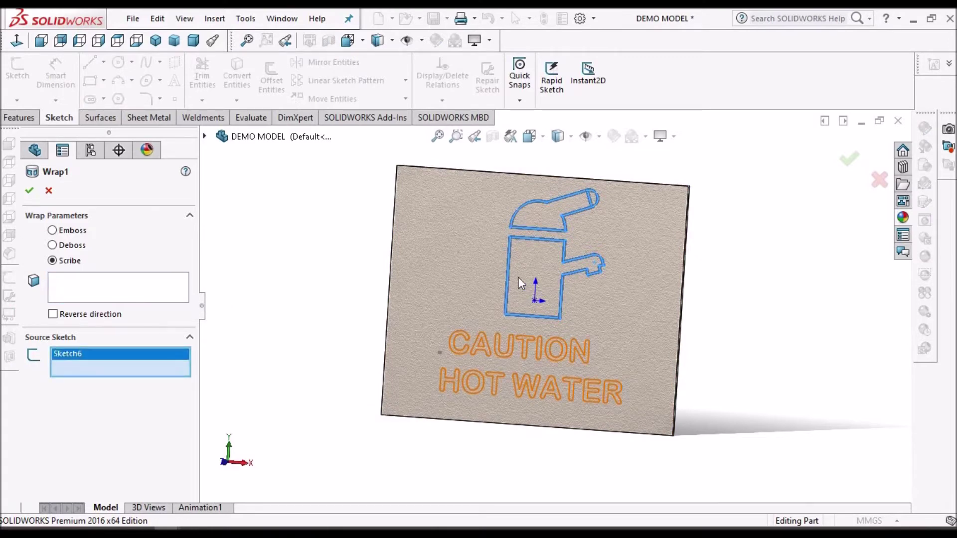
{"action": "scroll", "coordinate": [519, 282], "scroll_direction": "down", "scroll_amount": 3}
{"action": "left_click", "coordinate": [143, 286]}
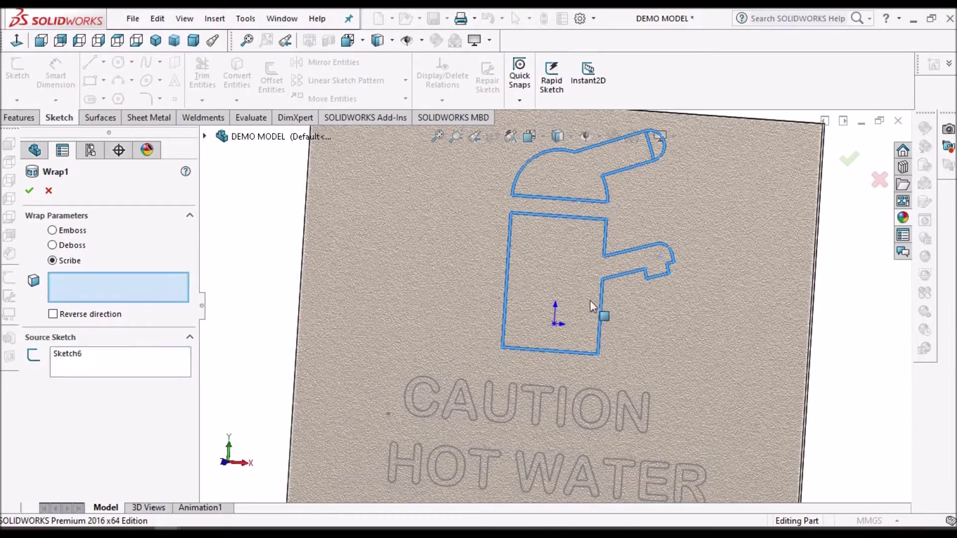
{"action": "scroll", "coordinate": [590, 300], "scroll_direction": "up", "scroll_amount": 3}
{"action": "left_click", "coordinate": [690, 295]}
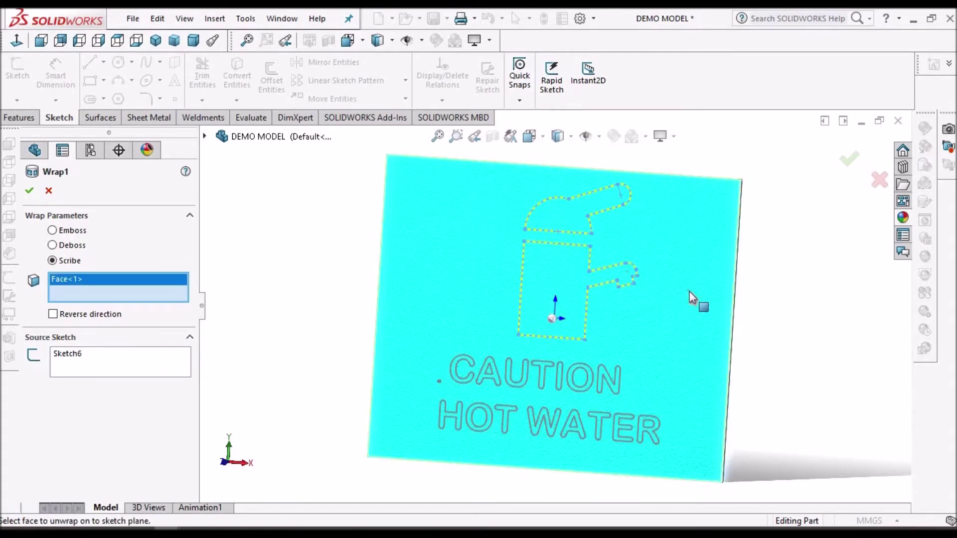
{"action": "middle_click_drag", "start_coordinate": [712, 280], "coordinate": [712, 337]}
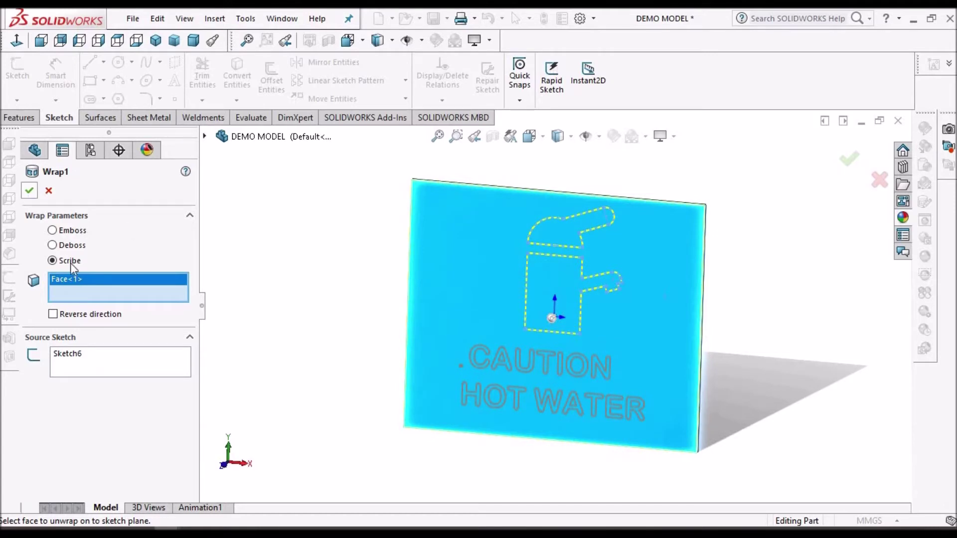
{"action": "left_click", "coordinate": [28, 192]}
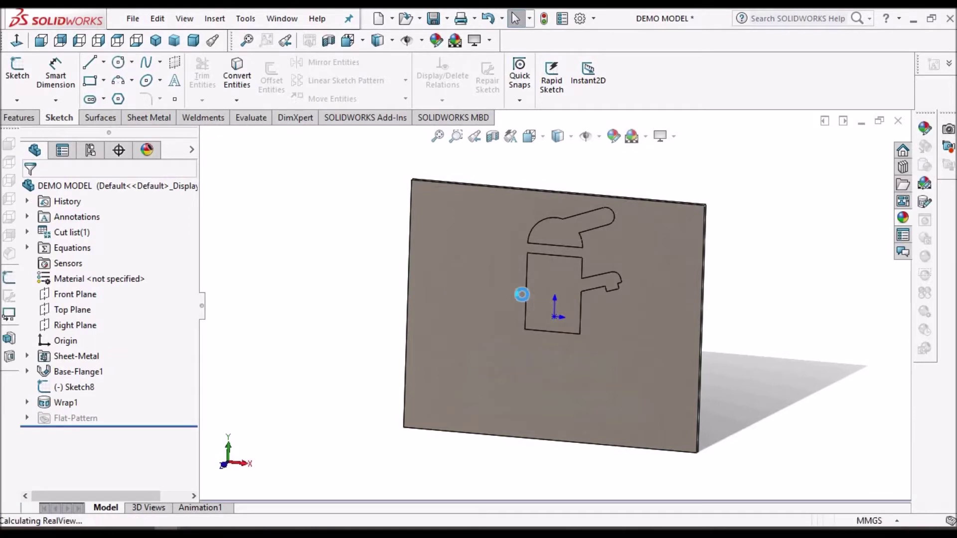
Apply a dark grey color from the standard swatches to both scribed tap symbol faces.
{"action": "scroll", "coordinate": [549, 297], "scroll_direction": "down", "scroll_amount": 3}
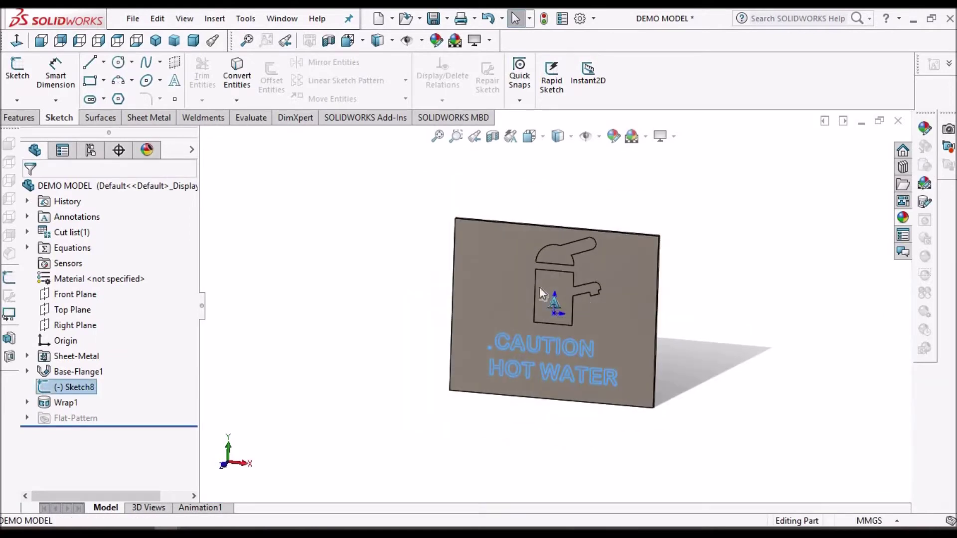
{"action": "scroll", "coordinate": [560, 258], "scroll_direction": "up", "scroll_amount": 1}
{"action": "left_click", "coordinate": [545, 295]}
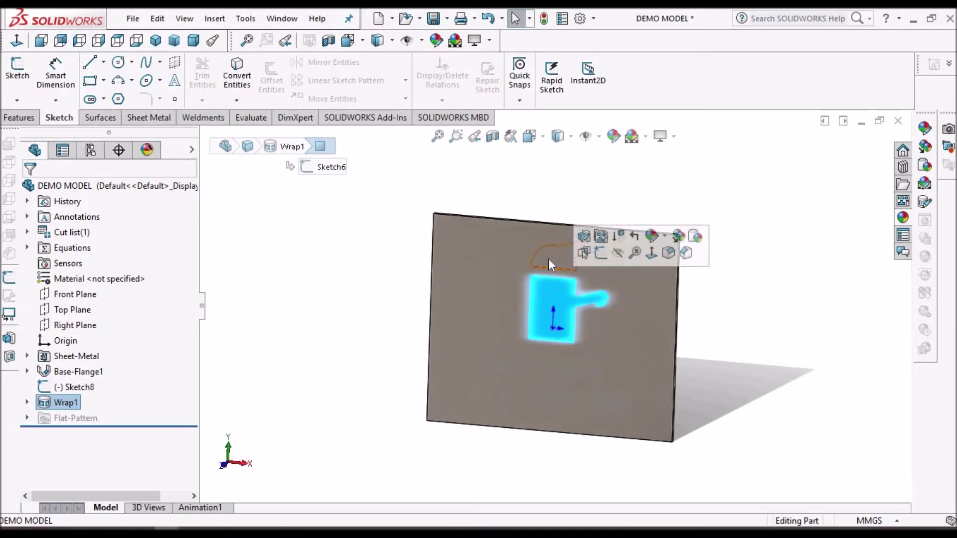
{"action": "left_click", "coordinate": [548, 259], "text": "ctrl"}
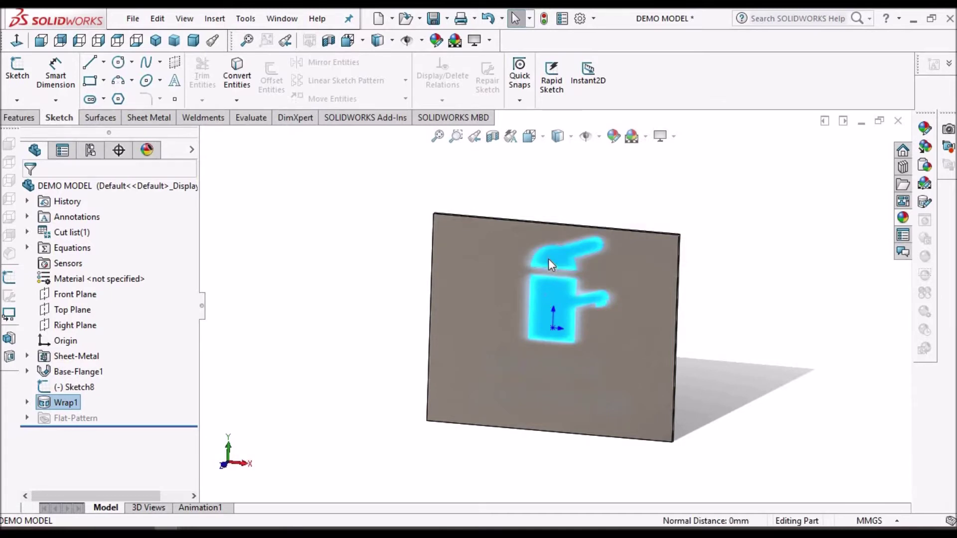
{"action": "right_click", "coordinate": [548, 259]}
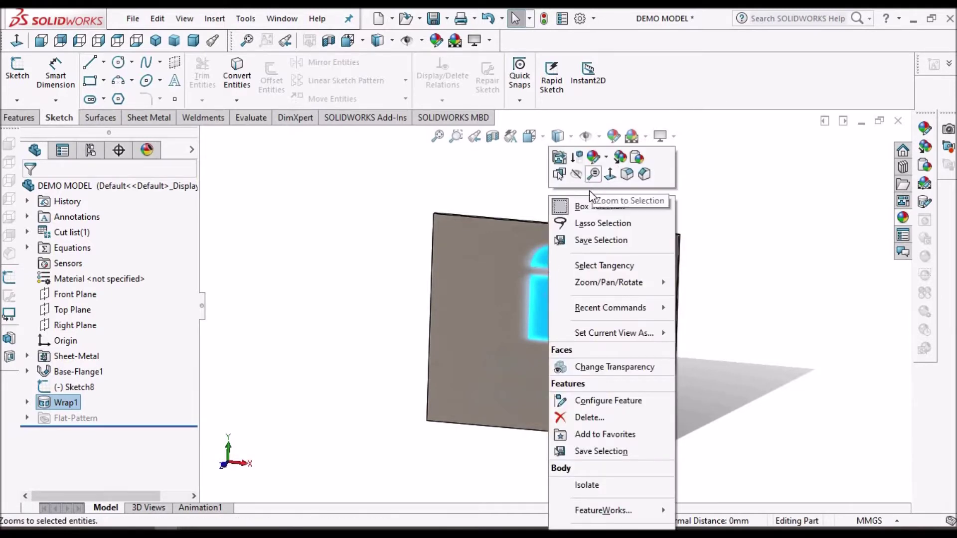
{"action": "left_click", "coordinate": [607, 158]}
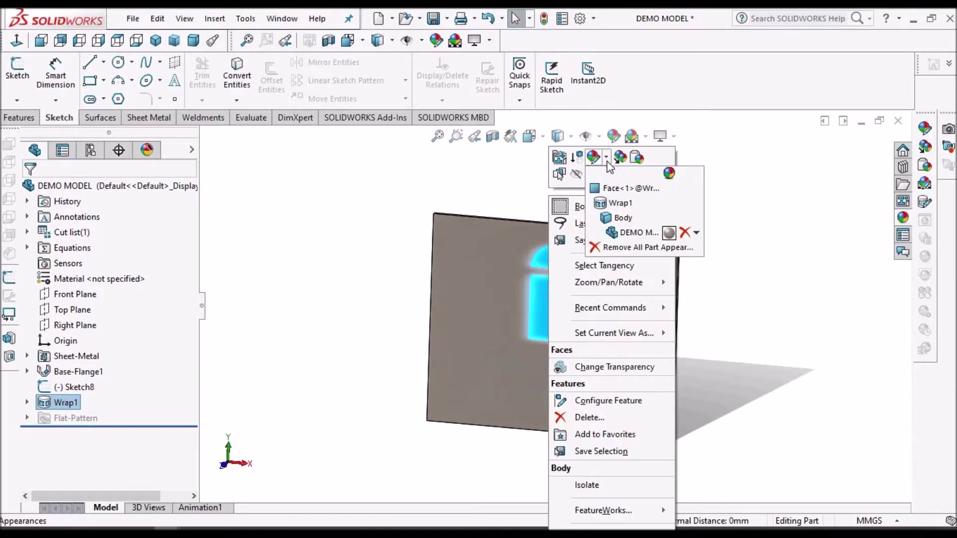
{"action": "left_click", "coordinate": [811, 263]}
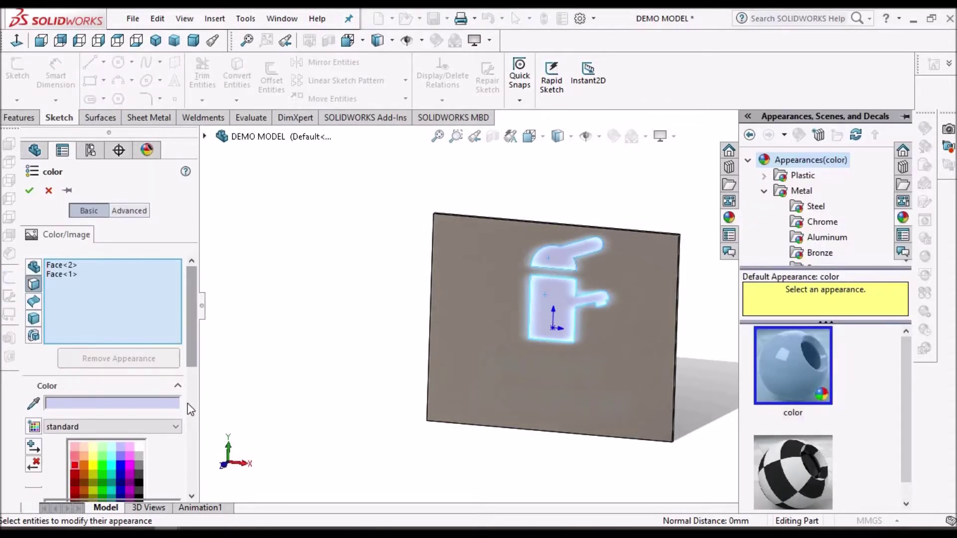
{"action": "scroll", "coordinate": [150, 426], "scroll_direction": "down", "scroll_amount": 3}
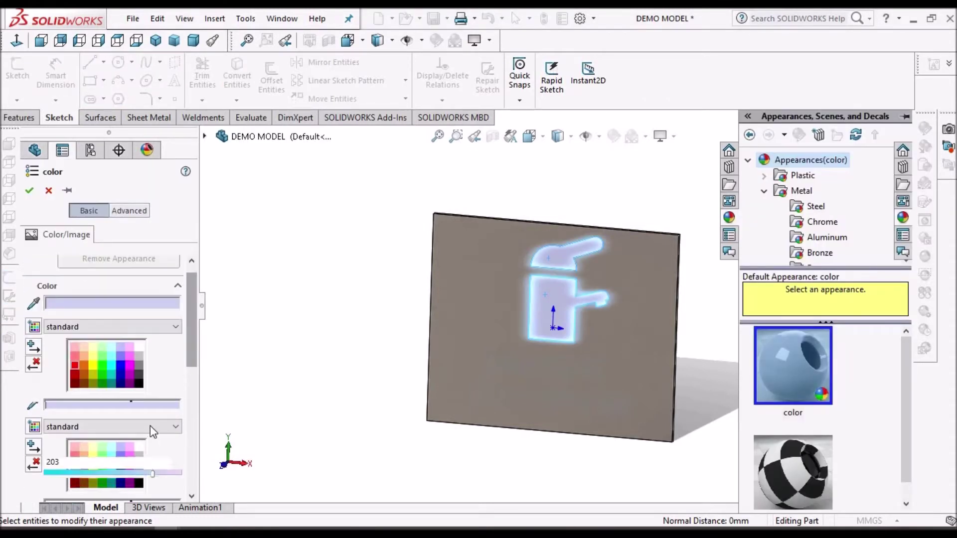
{"action": "left_click", "coordinate": [138, 371]}
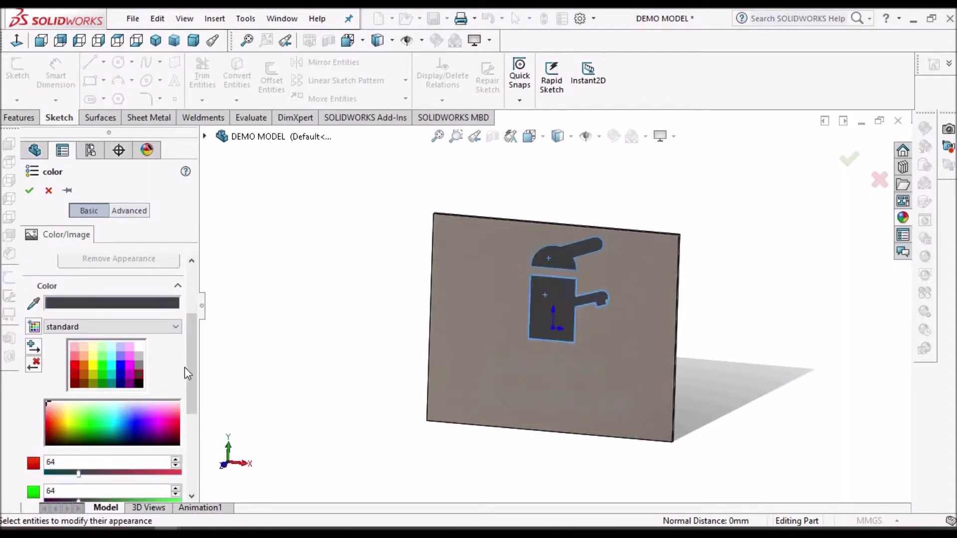
{"action": "left_click", "coordinate": [29, 191]}
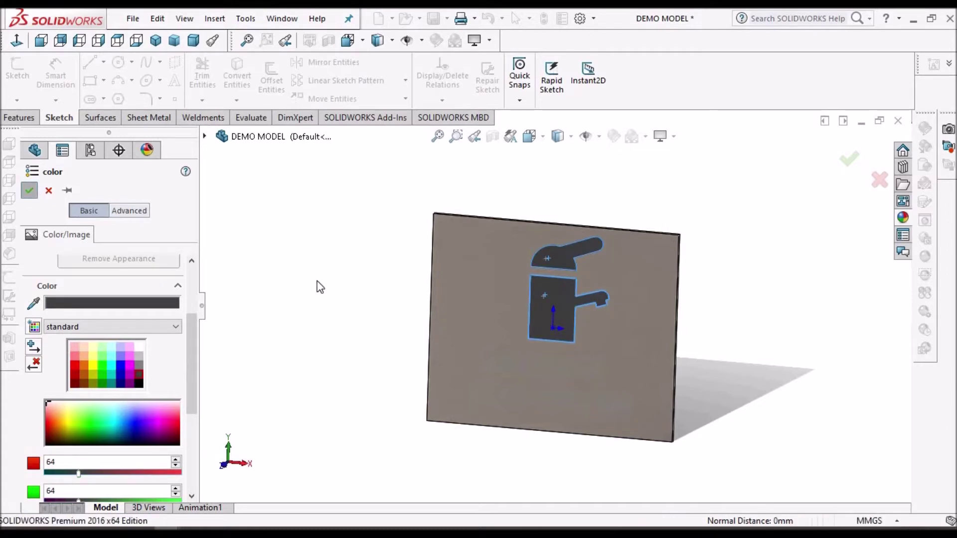
Reorder the caution text sketch (Sketch8) so that it comes after the tap symbol's Wrap1 feature.
{"action": "middle_click_drag", "start_coordinate": [320, 288], "coordinate": [587, 301]}
{"action": "scroll", "coordinate": [587, 301], "scroll_direction": "up", "scroll_amount": 3}
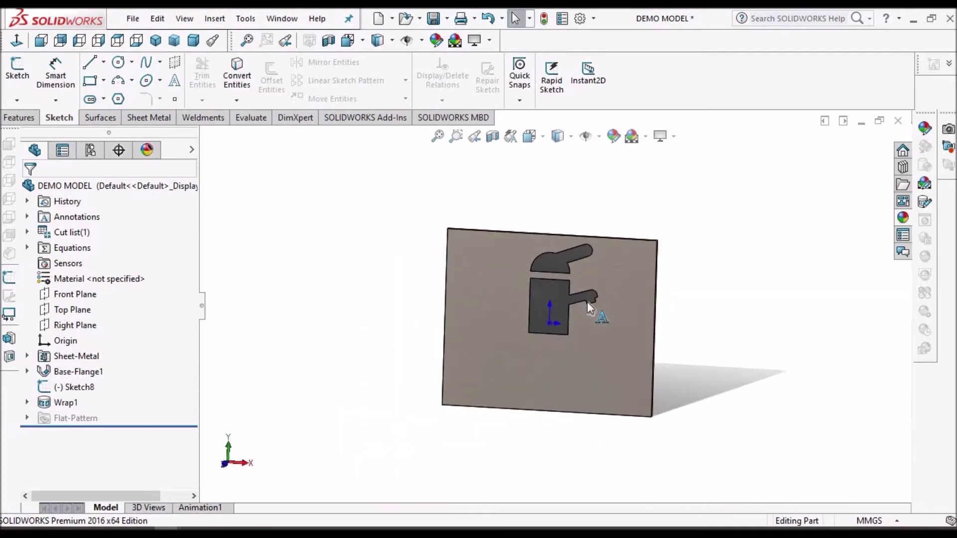
{"action": "mouse_move", "coordinate": [69, 389]}
{"action": "left_mouse_down"}
{"action": "mouse_move", "coordinate": [70, 405]}
{"action": "mouse_move", "coordinate": [77, 390]}
{"action": "mouse_move", "coordinate": [71, 405]}
{"action": "left_mouse_up"}
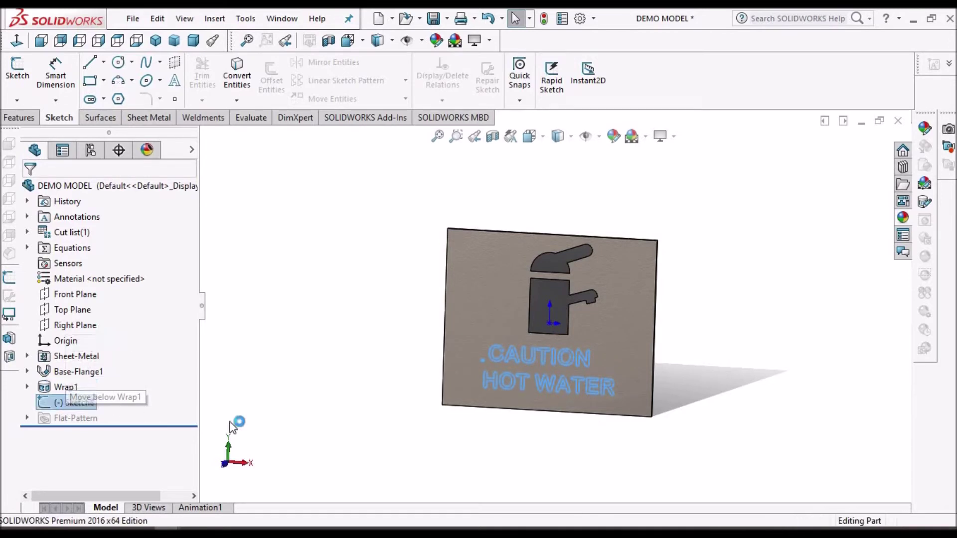
Open the caution text sketch (Sketch8) and review the font settings of its CAUTION HOT WATER text, leaving the sketch after checking.
{"action": "right_click", "coordinate": [71, 405]}
{"action": "left_click", "coordinate": [82, 234]}
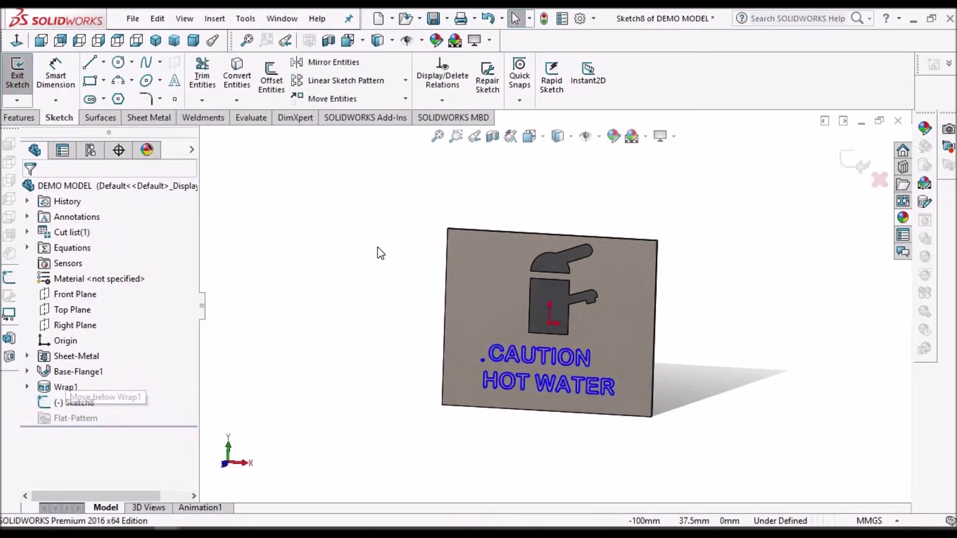
{"action": "scroll", "coordinate": [567, 360], "scroll_direction": "down", "scroll_amount": 3}
{"action": "left_click", "coordinate": [557, 358]}
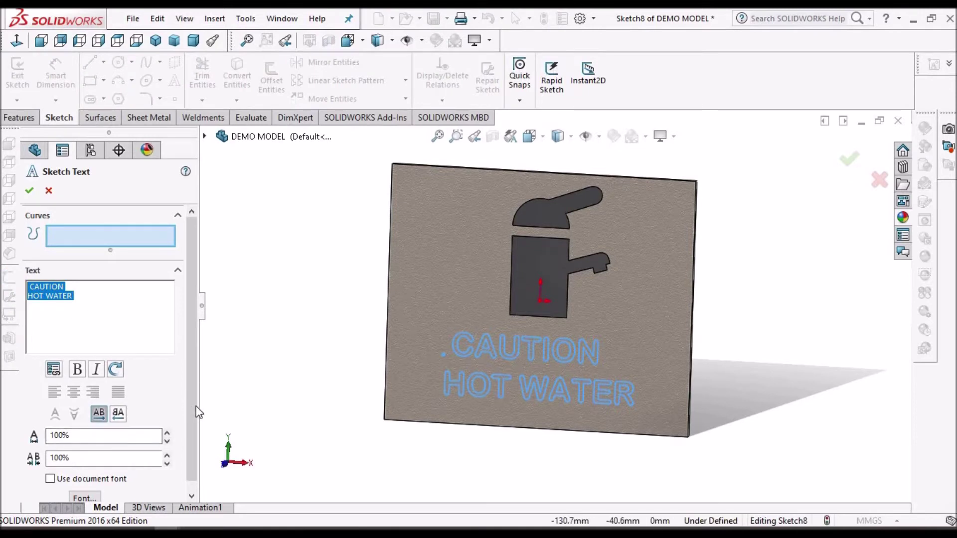
{"action": "scroll", "coordinate": [191, 452], "scroll_direction": "down", "scroll_amount": 1}
{"action": "left_click", "coordinate": [93, 488]}
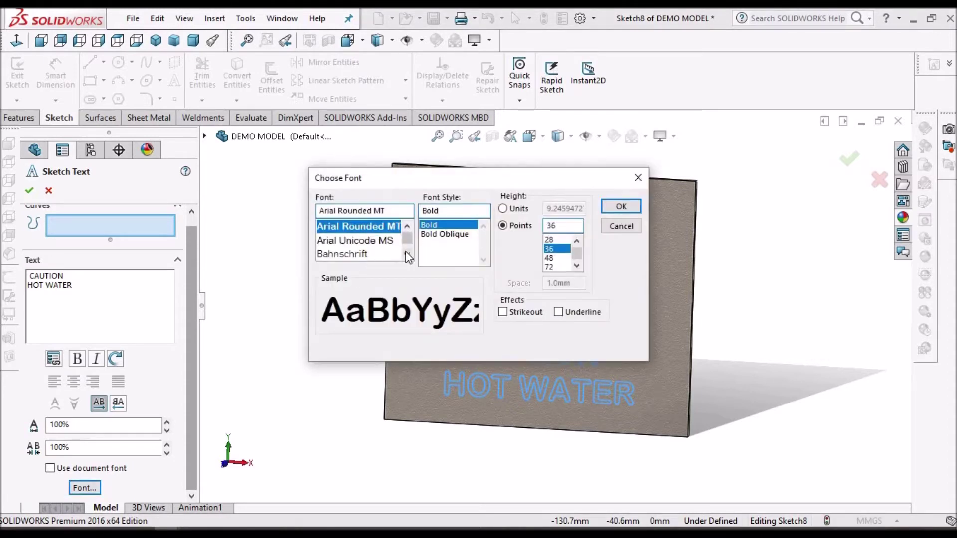
{"action": "left_click", "coordinate": [408, 256]}
{"action": "left_click", "coordinate": [407, 256]}
{"action": "left_click", "coordinate": [408, 255]}
{"action": "left_click", "coordinate": [407, 256]}
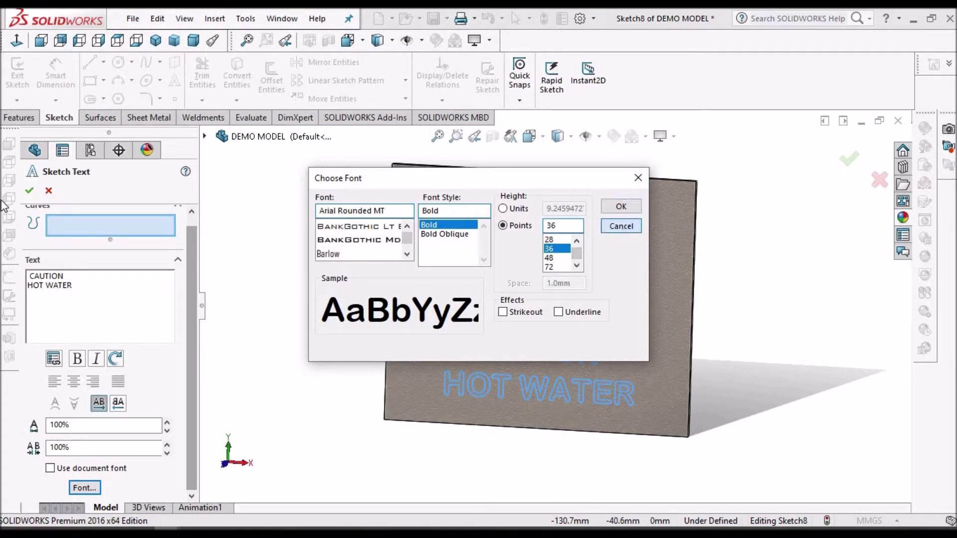
{"action": "left_click", "coordinate": [621, 226]}
{"action": "key", "text": "Return"}
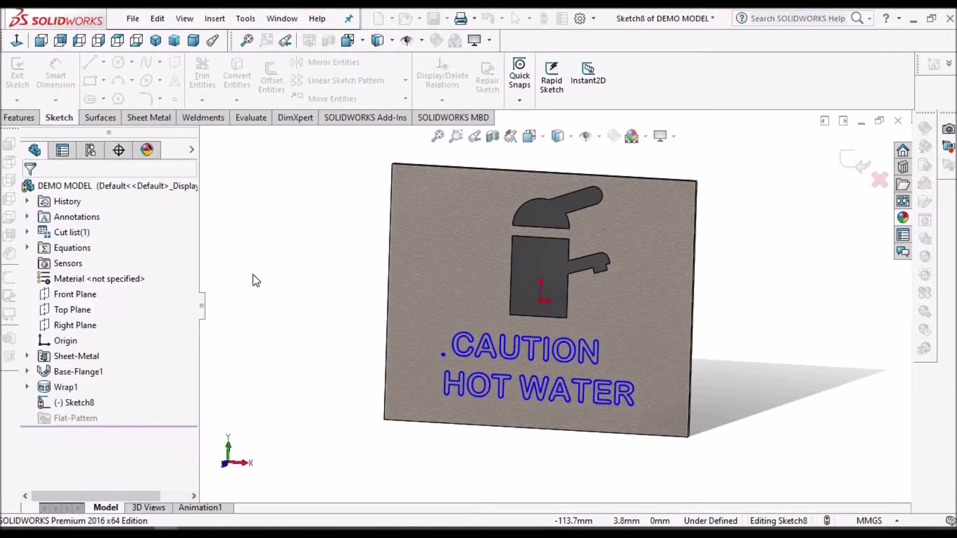
{"action": "left_click", "coordinate": [854, 158]}
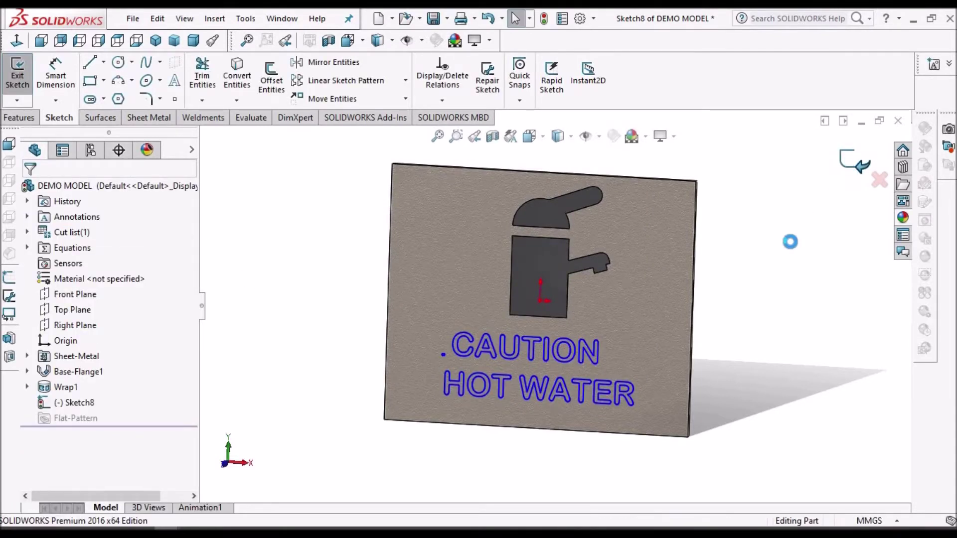
Create a Scribe wrap of the caution text sketch (Sketch8) on the plate's large front face.
{"action": "left_click", "coordinate": [77, 403]}
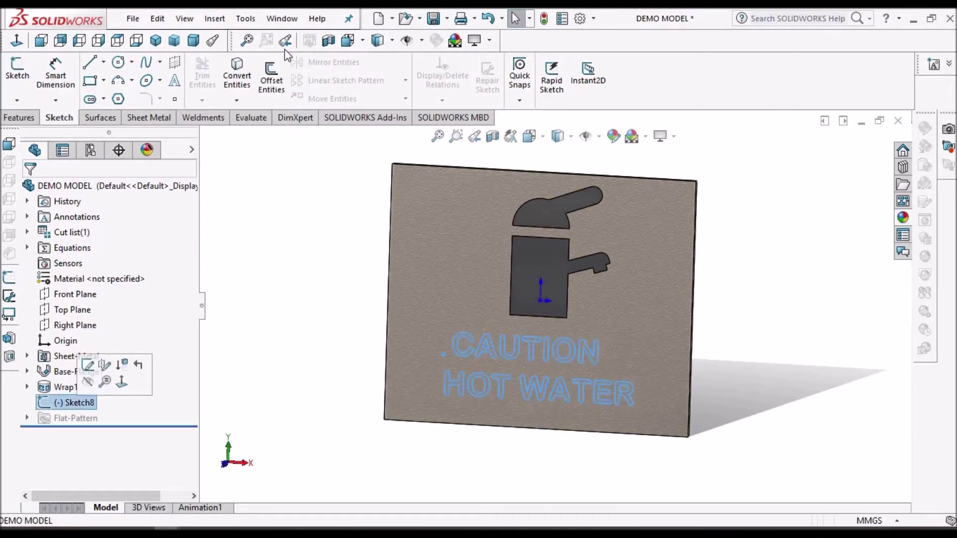
{"action": "left_click", "coordinate": [211, 22]}
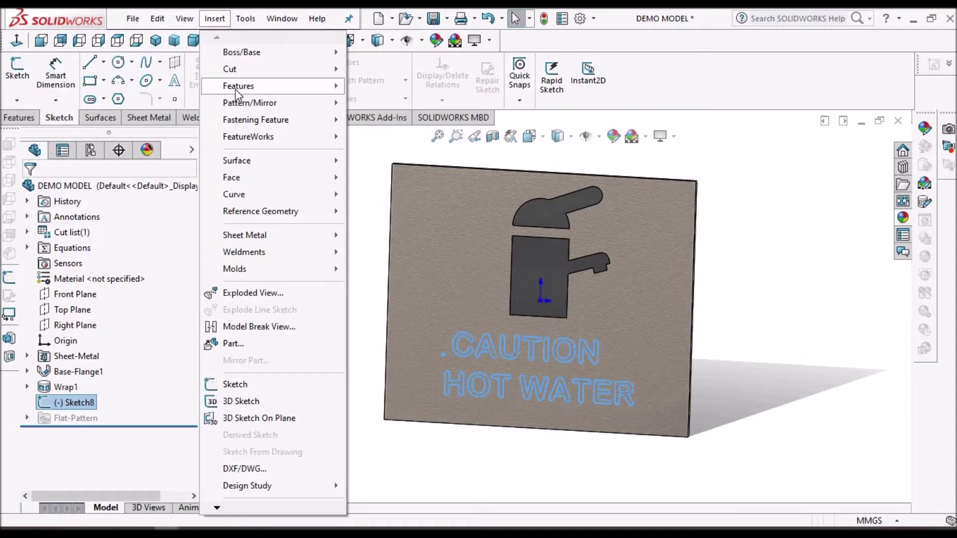
{"action": "mouse_move", "coordinate": [236, 90]}
{"action": "left_click", "coordinate": [379, 330]}
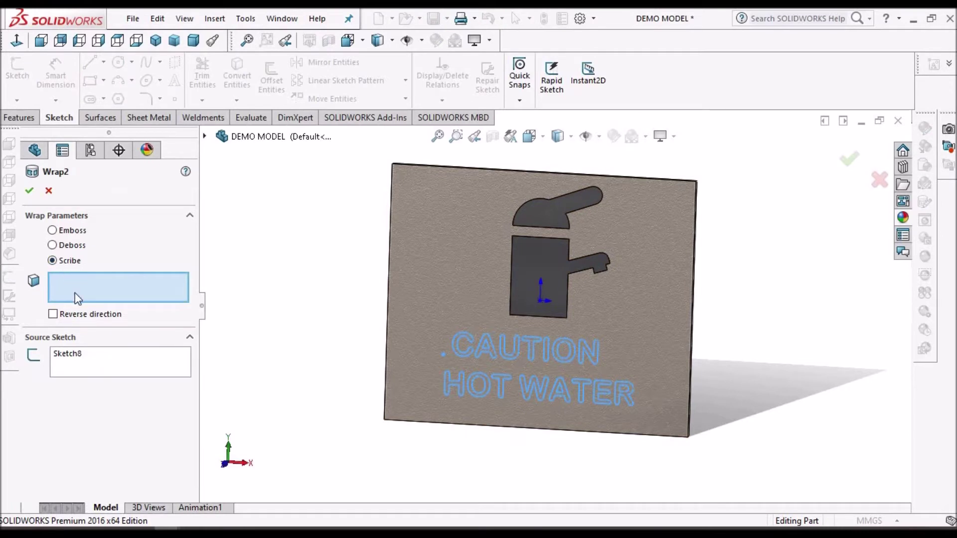
{"action": "left_click", "coordinate": [644, 348]}
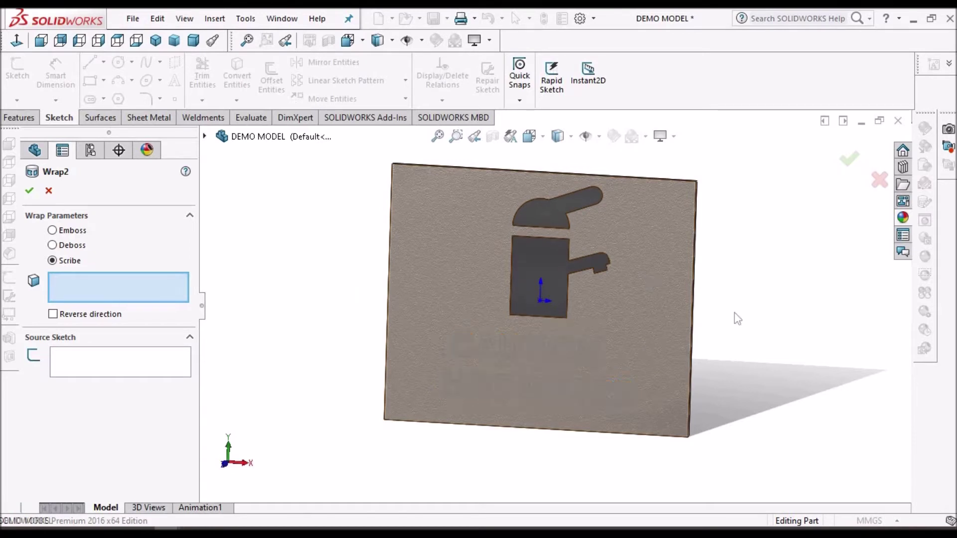
{"action": "left_click", "coordinate": [654, 268]}
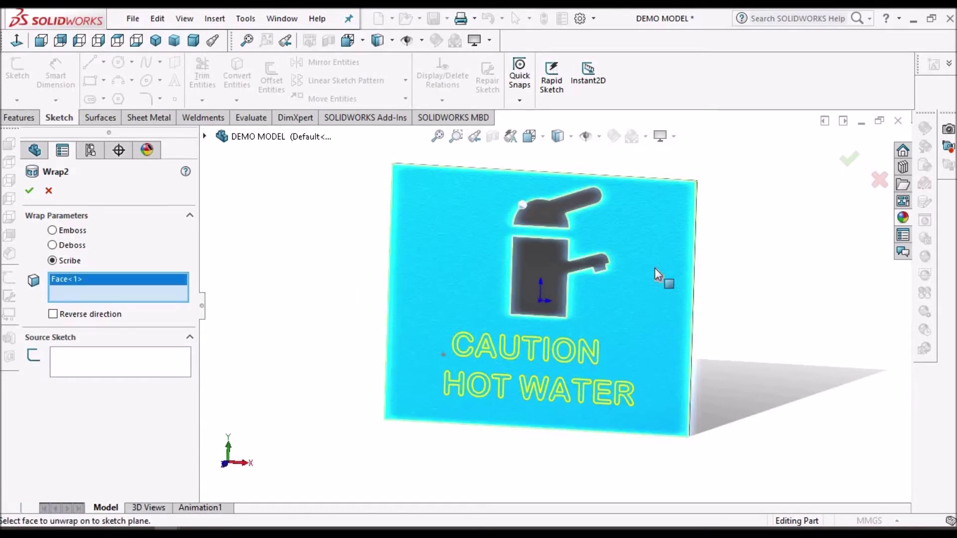
{"action": "left_click", "coordinate": [127, 369]}
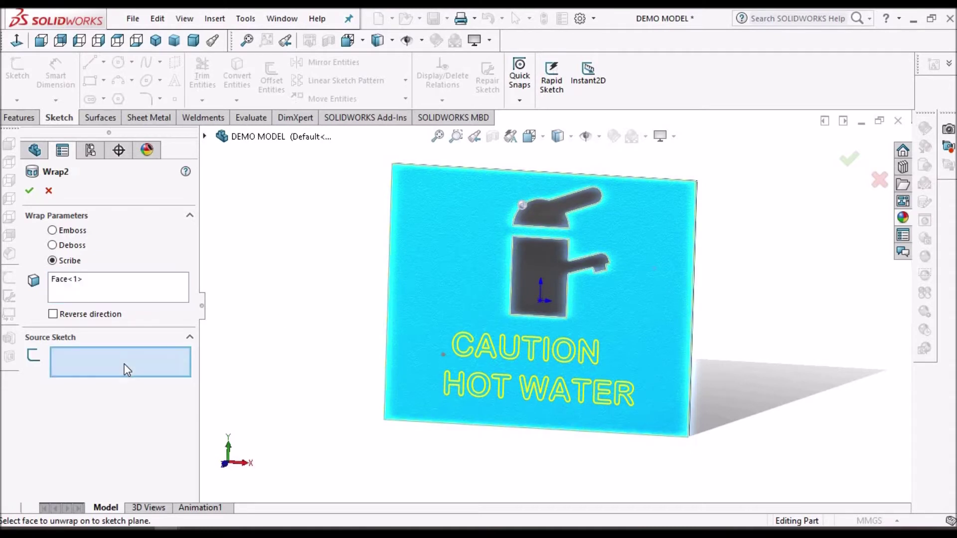
{"action": "left_click", "coordinate": [205, 138]}
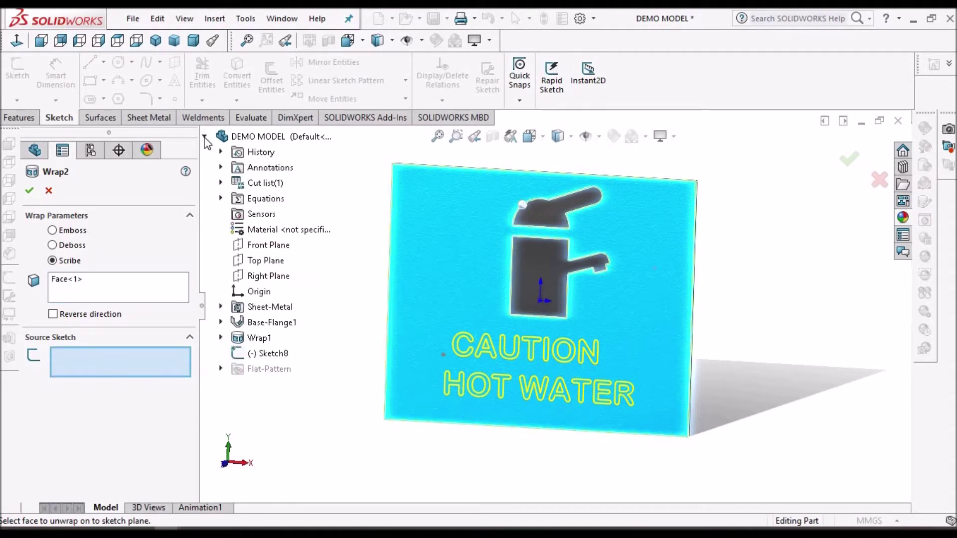
{"action": "left_click", "coordinate": [266, 354]}
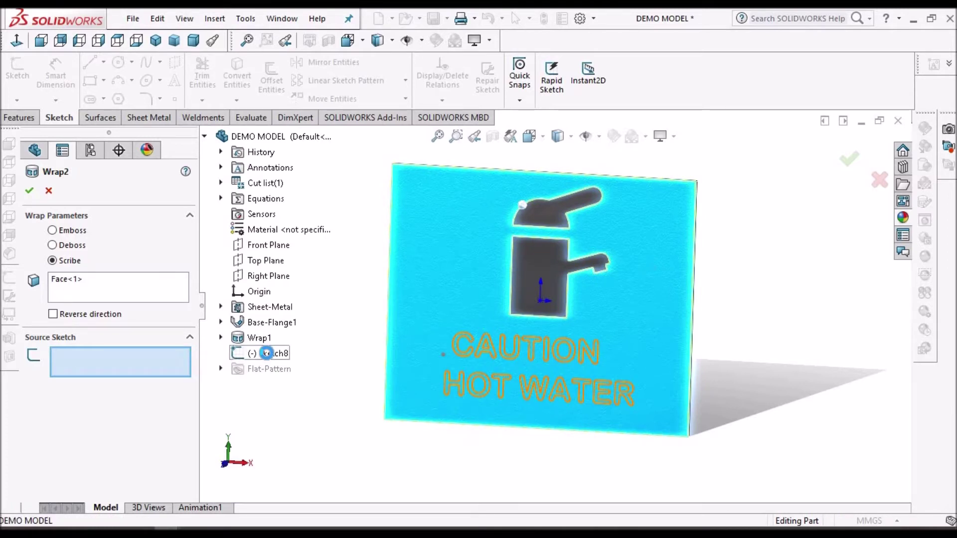
{"action": "left_click", "coordinate": [29, 190]}
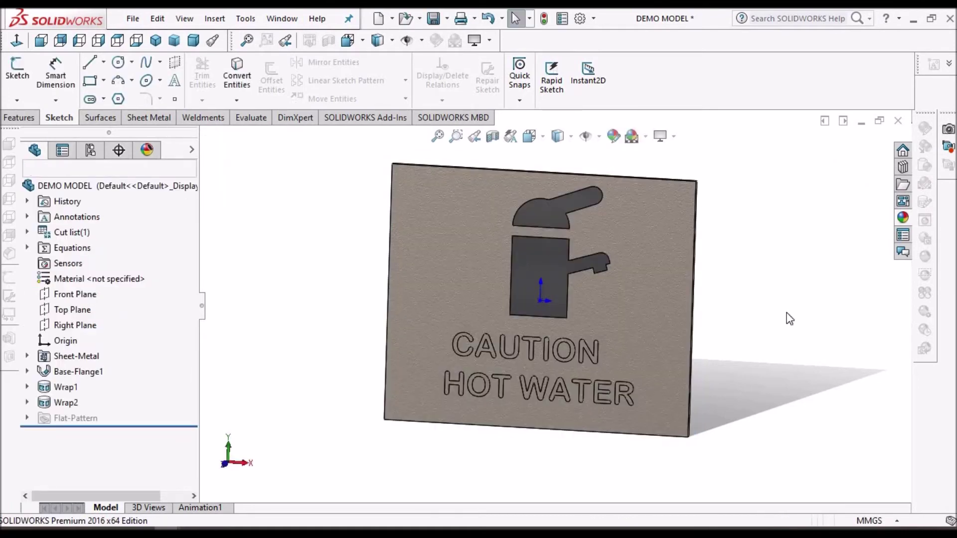
Apply a dark grey color from the standard swatches to all the scribed letter faces of CAUTION HOT WATER.
{"action": "left_click", "coordinate": [41, 40]}
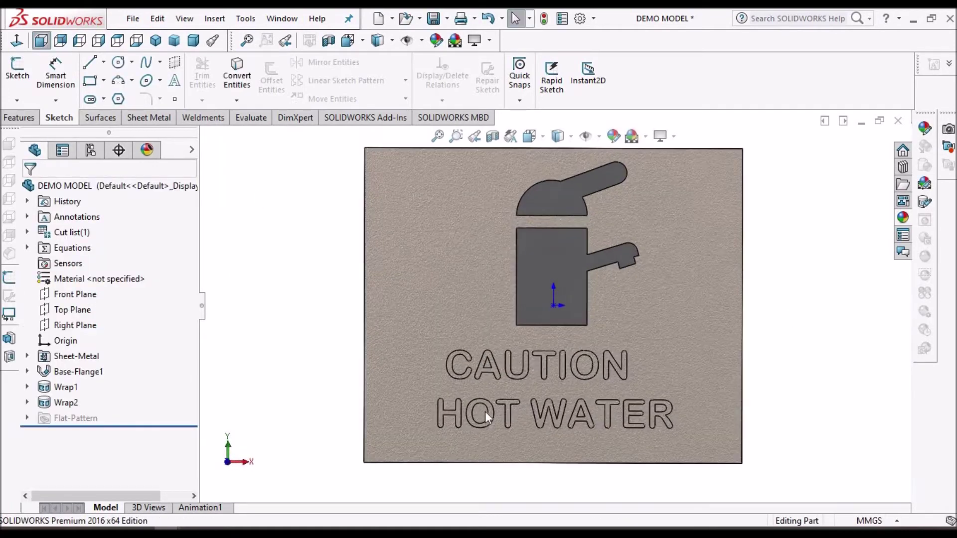
{"action": "scroll", "coordinate": [448, 397], "scroll_direction": "down", "scroll_amount": 3}
{"action": "scroll", "coordinate": [558, 389], "scroll_direction": "up", "scroll_amount": 3}
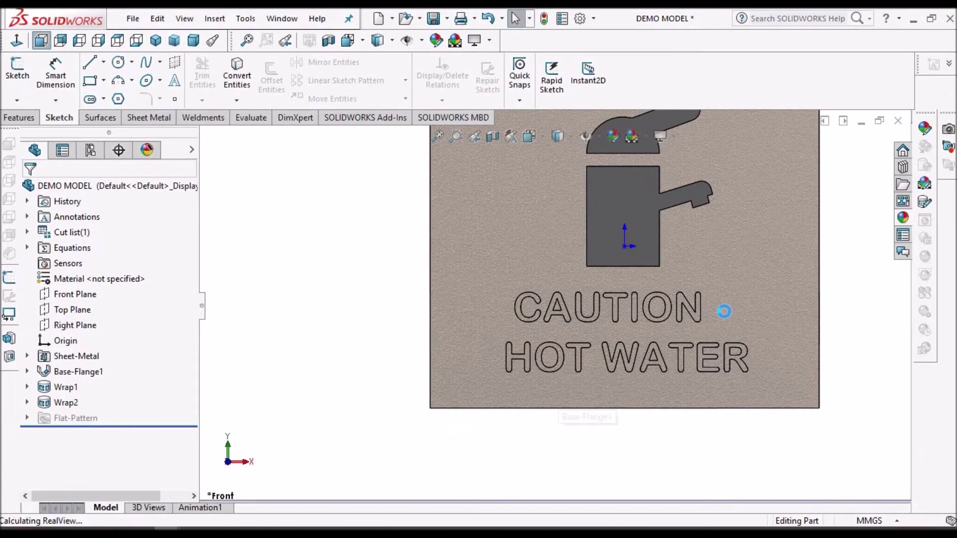
{"action": "scroll", "coordinate": [725, 312], "scroll_direction": "down", "scroll_amount": 3}
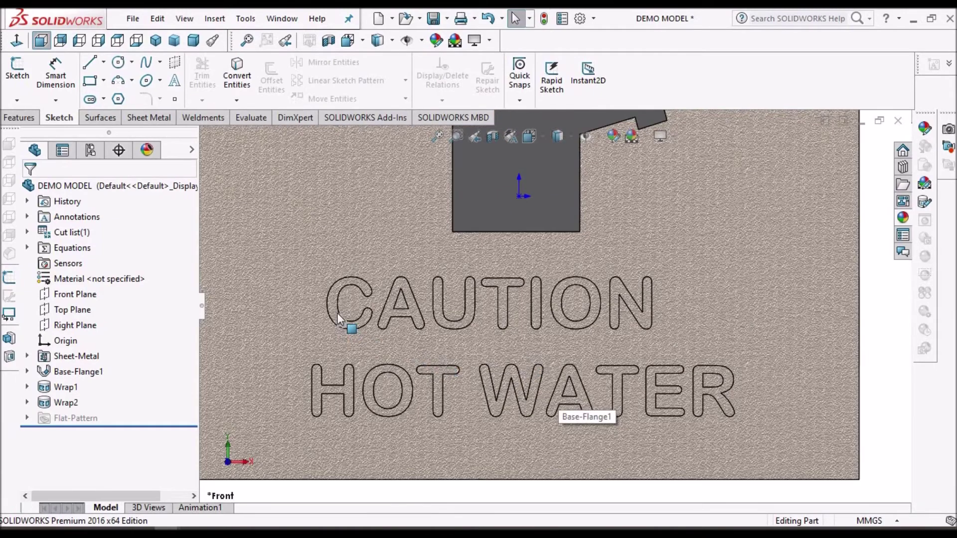
{"action": "left_click", "coordinate": [334, 316]}
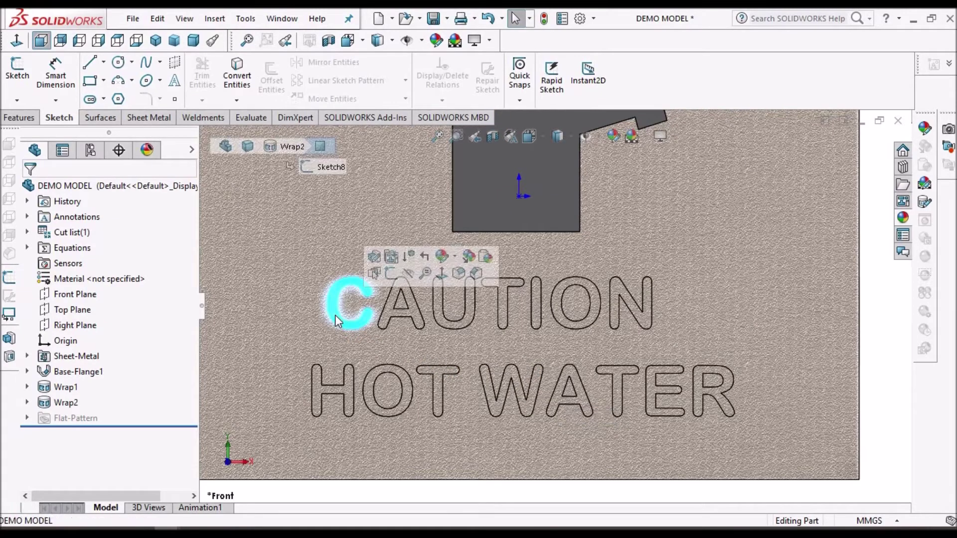
{"action": "left_click", "coordinate": [405, 313], "text": "ctrl"}
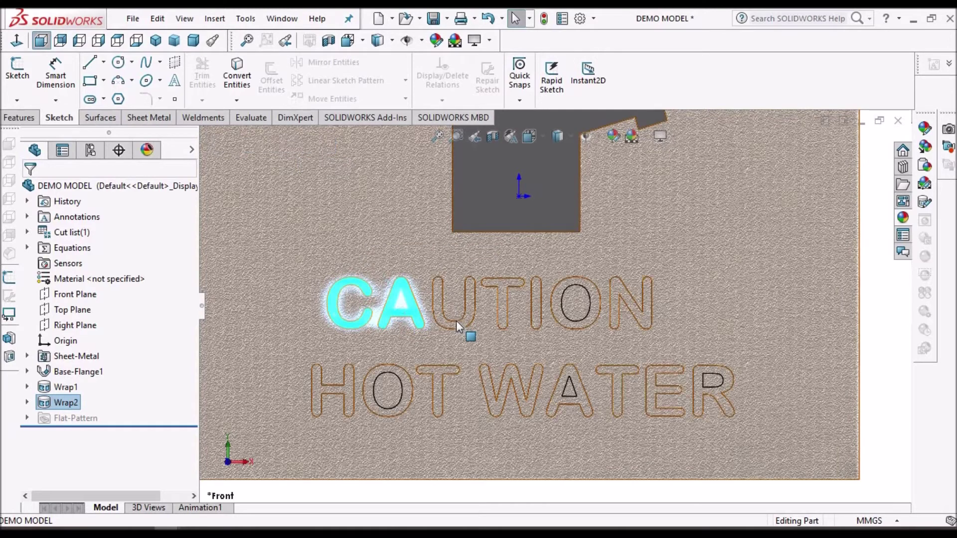
{"action": "left_click", "coordinate": [468, 319], "text": "ctrl"}
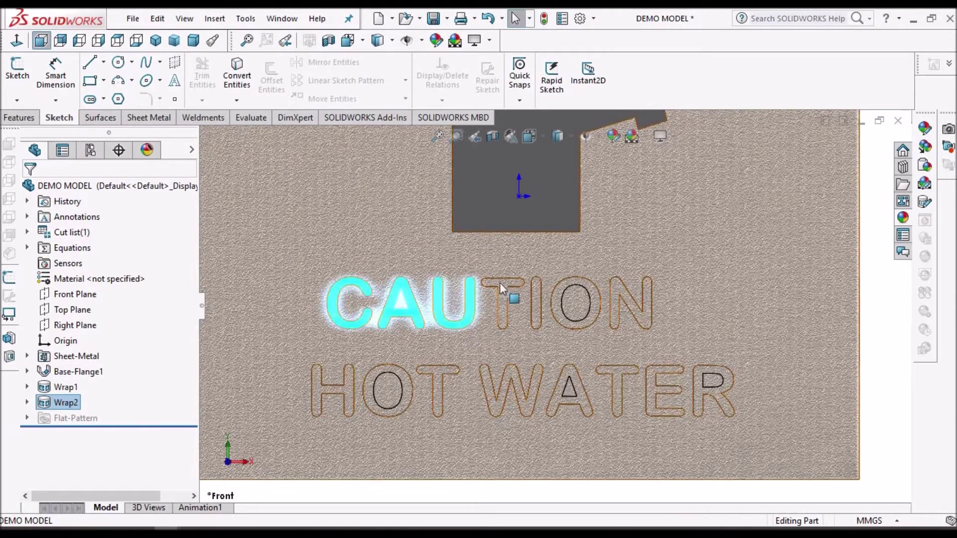
{"action": "left_click", "coordinate": [503, 284], "text": "ctrl"}
{"action": "left_click", "coordinate": [536, 299], "text": "ctrl"}
{"action": "left_click", "coordinate": [550, 304], "text": "ctrl"}
{"action": "left_click", "coordinate": [616, 299], "text": "ctrl"}
{"action": "left_click", "coordinate": [314, 388], "text": "ctrl"}
{"action": "left_click", "coordinate": [484, 379], "text": "ctrl"}
{"action": "left_click", "coordinate": [648, 394], "text": "ctrl"}
{"action": "left_click", "coordinate": [708, 377], "text": "ctrl"}
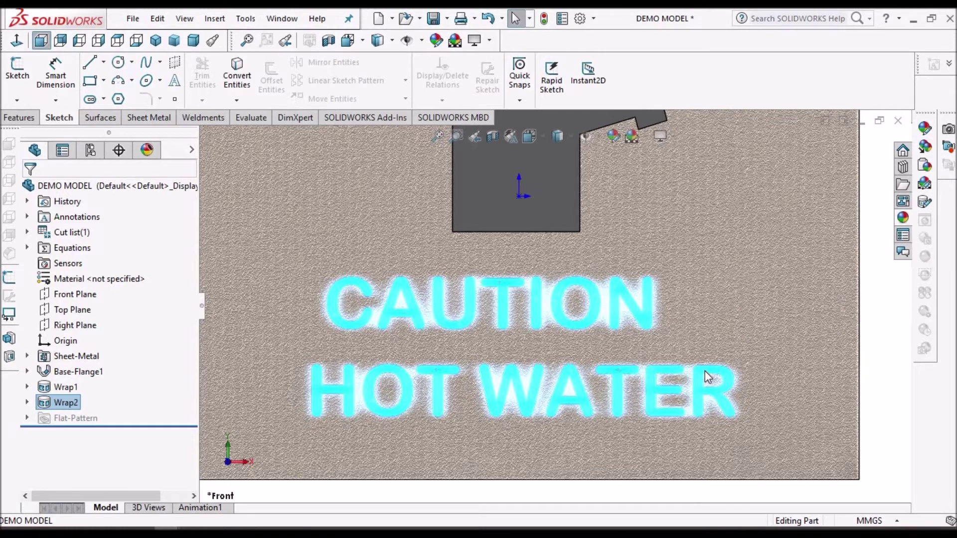
{"action": "right_click", "coordinate": [707, 378]}
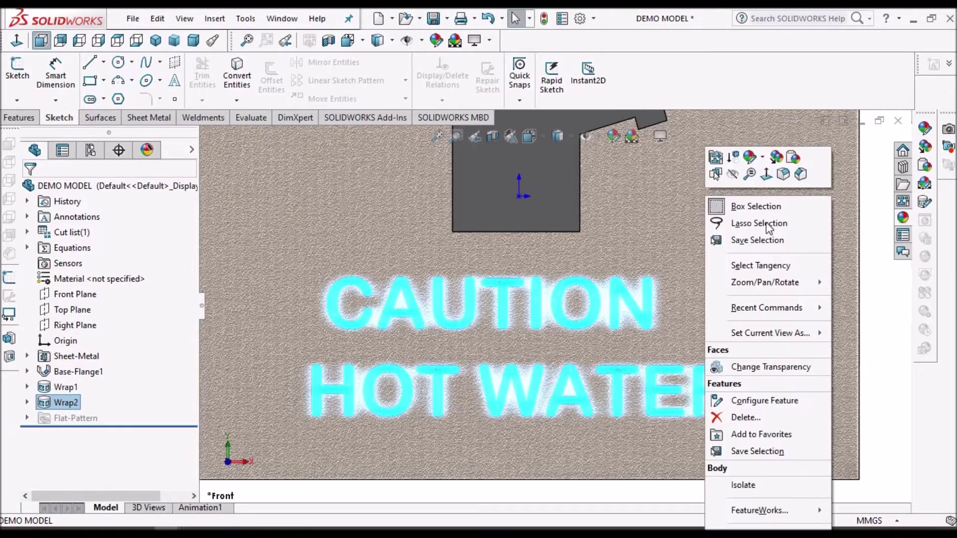
{"action": "left_click", "coordinate": [763, 160]}
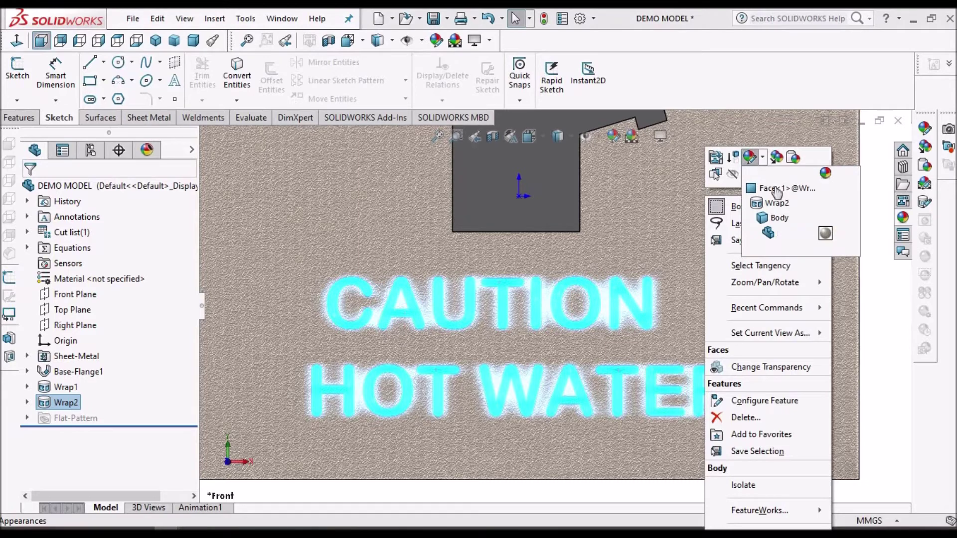
{"action": "left_click", "coordinate": [777, 189]}
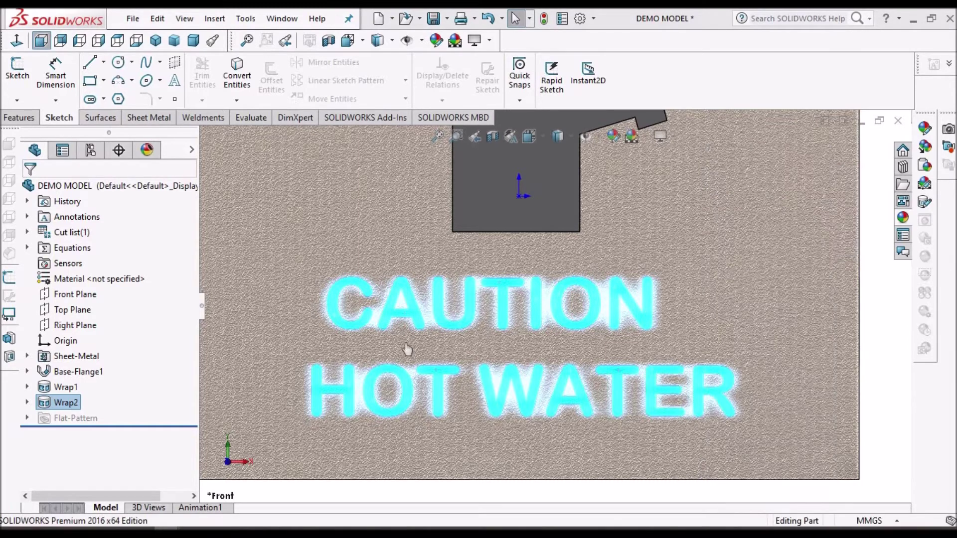
{"action": "left_click", "coordinate": [88, 325]}
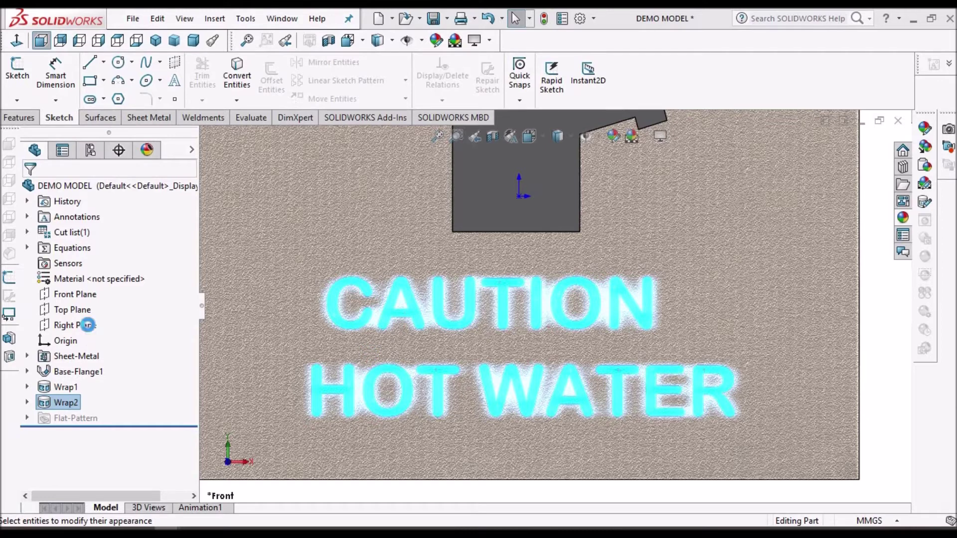
{"action": "left_click", "coordinate": [88, 326]}
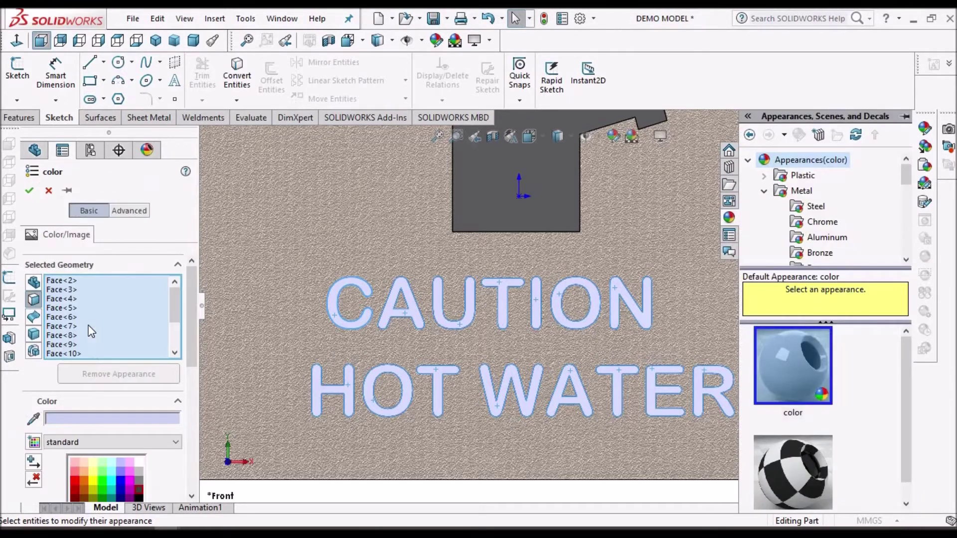
{"action": "scroll", "coordinate": [162, 424], "scroll_direction": "down", "scroll_amount": 2}
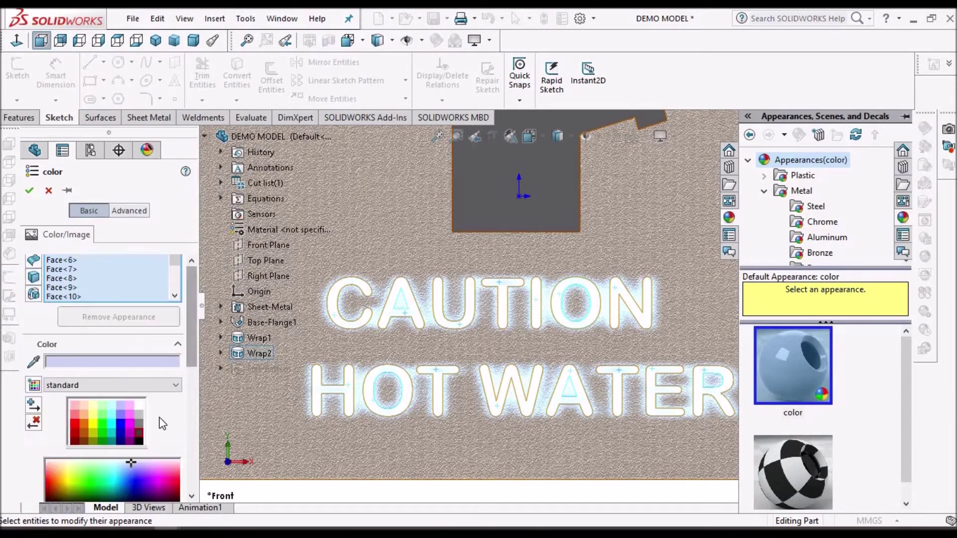
{"action": "scroll", "coordinate": [140, 403], "scroll_direction": "down", "scroll_amount": 3}
{"action": "left_click", "coordinate": [139, 348]}
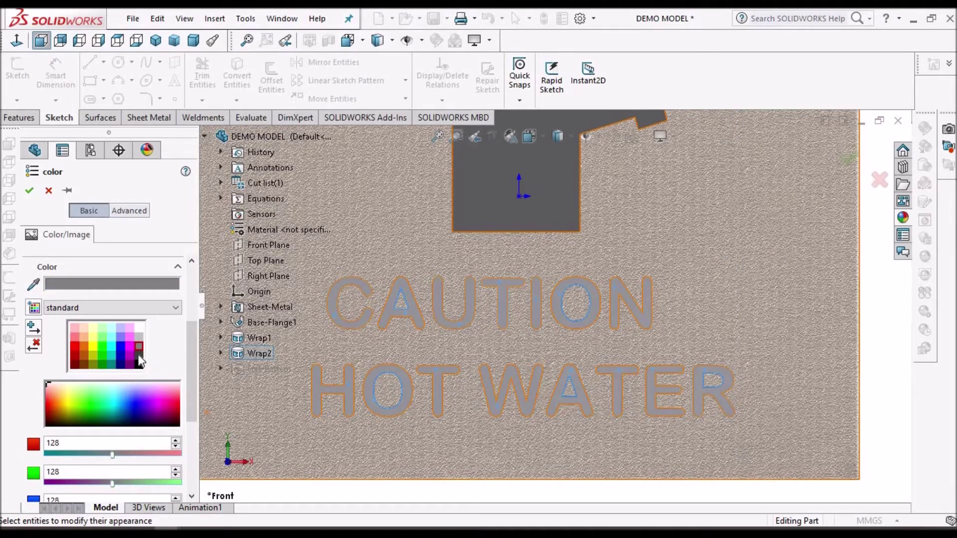
{"action": "key", "text": "Return"}
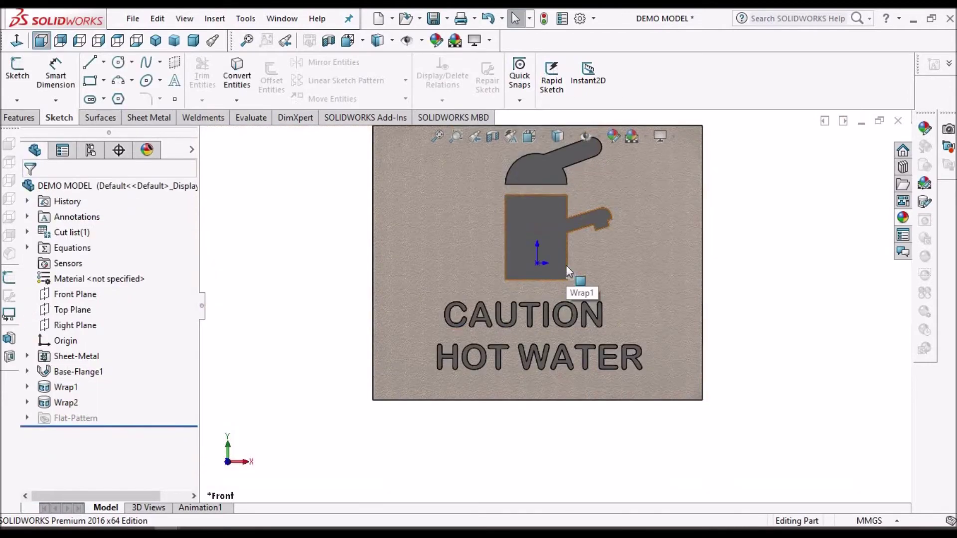
{"action": "scroll", "coordinate": [555, 237], "scroll_direction": "down", "scroll_amount": 3}
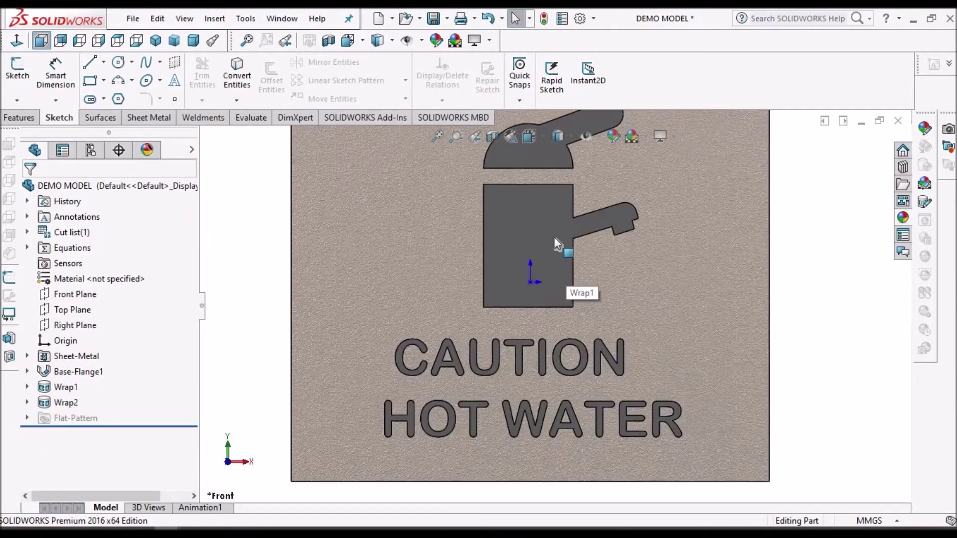
{"action": "left_click", "coordinate": [193, 40]}
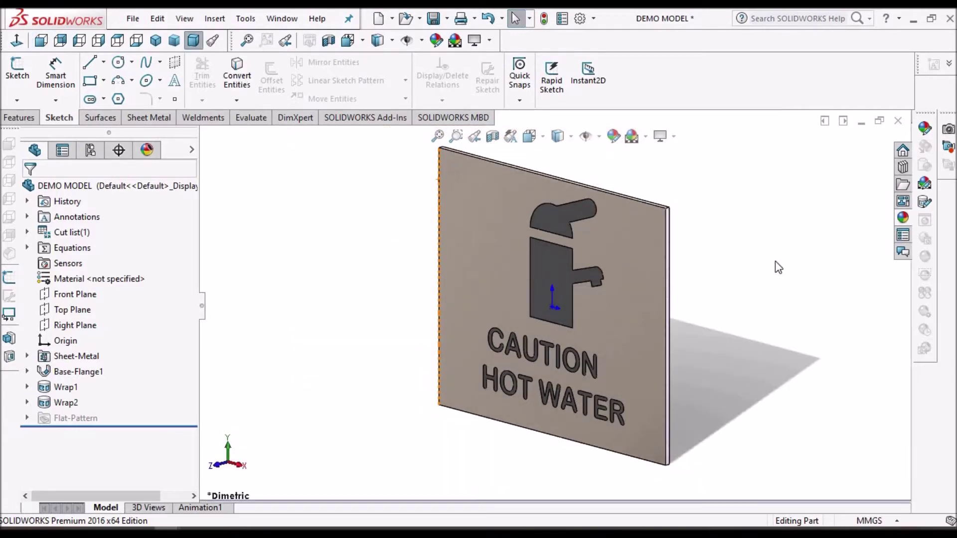
{"action": "scroll", "coordinate": [573, 339], "scroll_direction": "down", "scroll_amount": 3}
{"action": "scroll", "coordinate": [573, 339], "scroll_direction": "up", "scroll_amount": 3}
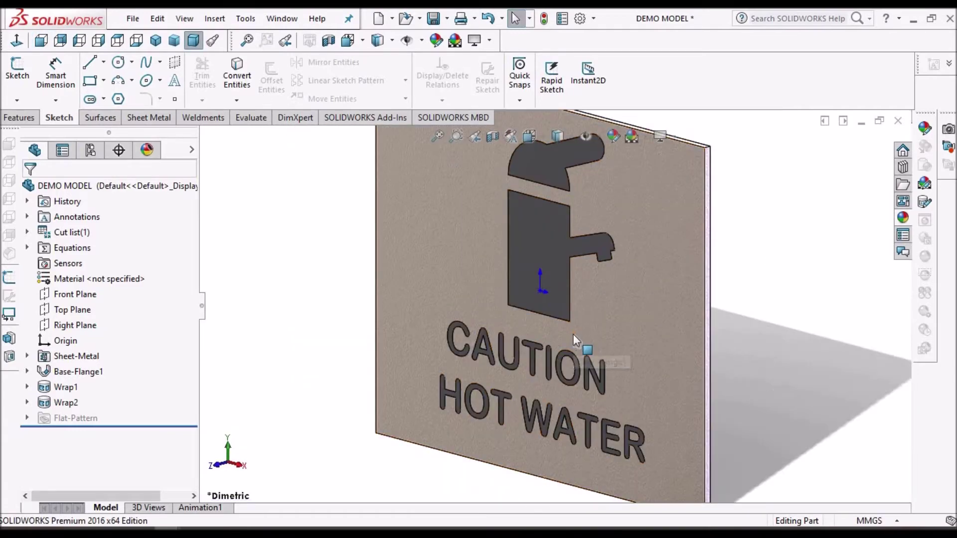
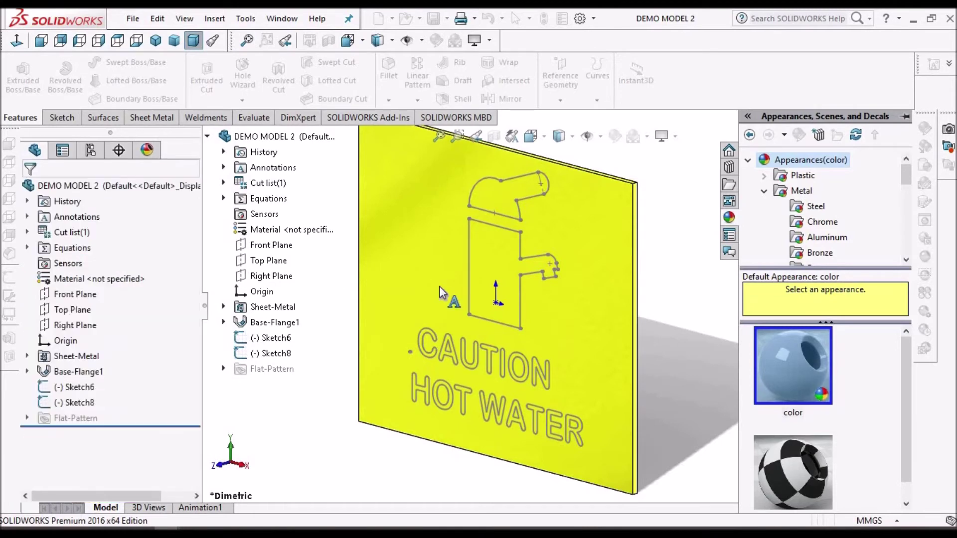
{"action": "key", "text": "f"}
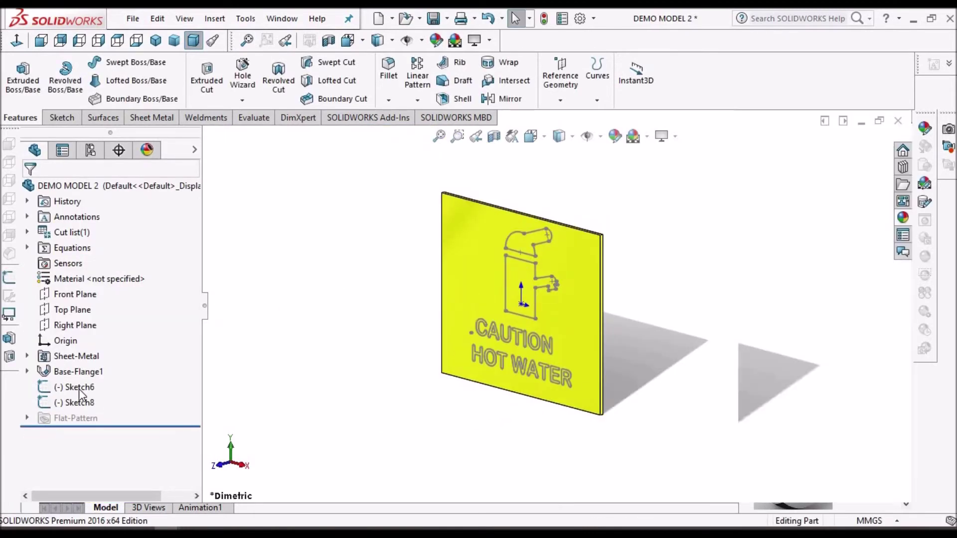
Create a Scribe wrap of the tap symbol sketch (Sketch6) on the plate's large front face.
{"action": "left_click", "coordinate": [80, 388]}
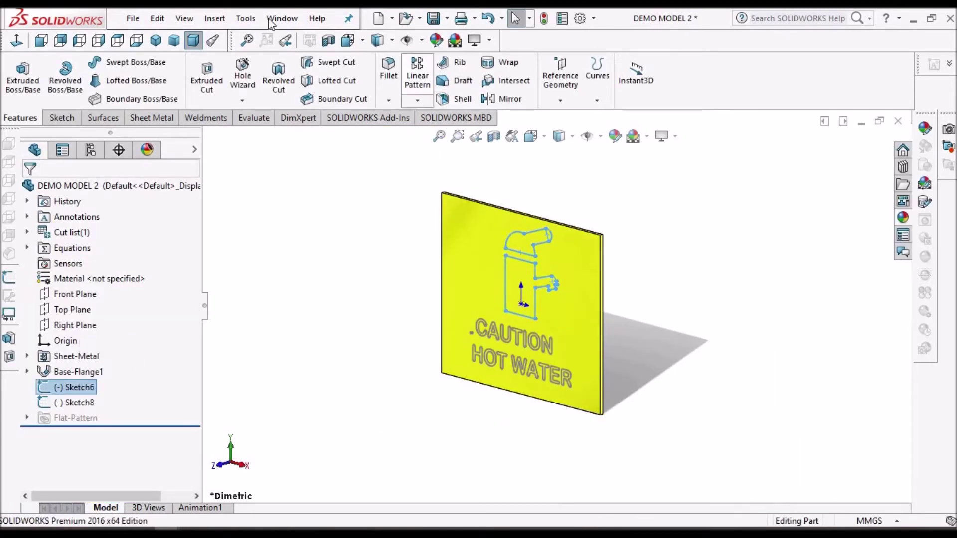
{"action": "left_click", "coordinate": [209, 21]}
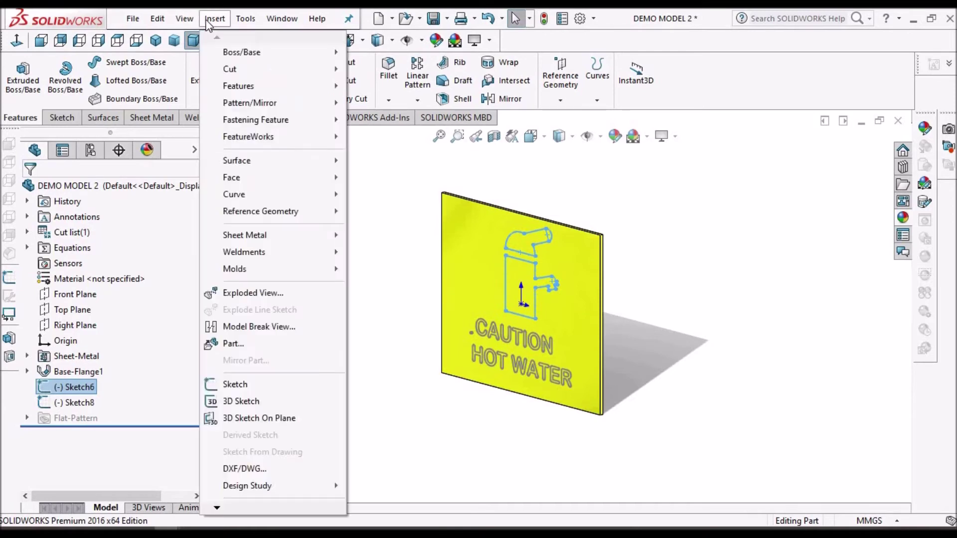
{"action": "mouse_move", "coordinate": [234, 89]}
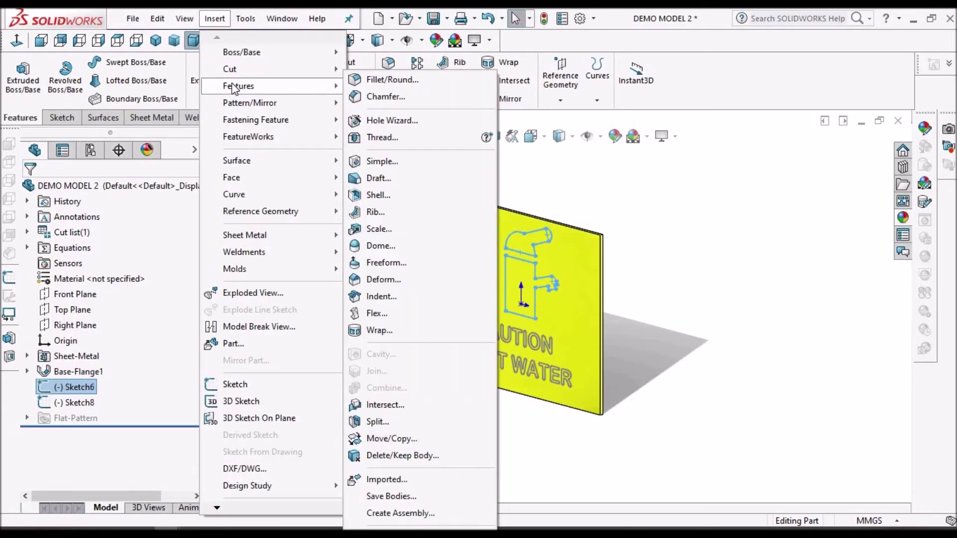
{"action": "left_click", "coordinate": [402, 330]}
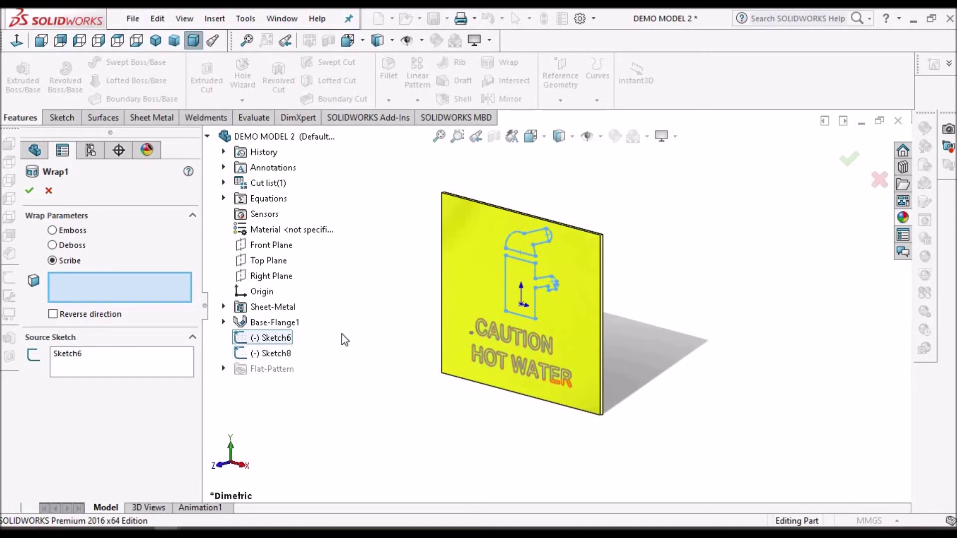
{"action": "left_click", "coordinate": [273, 339]}
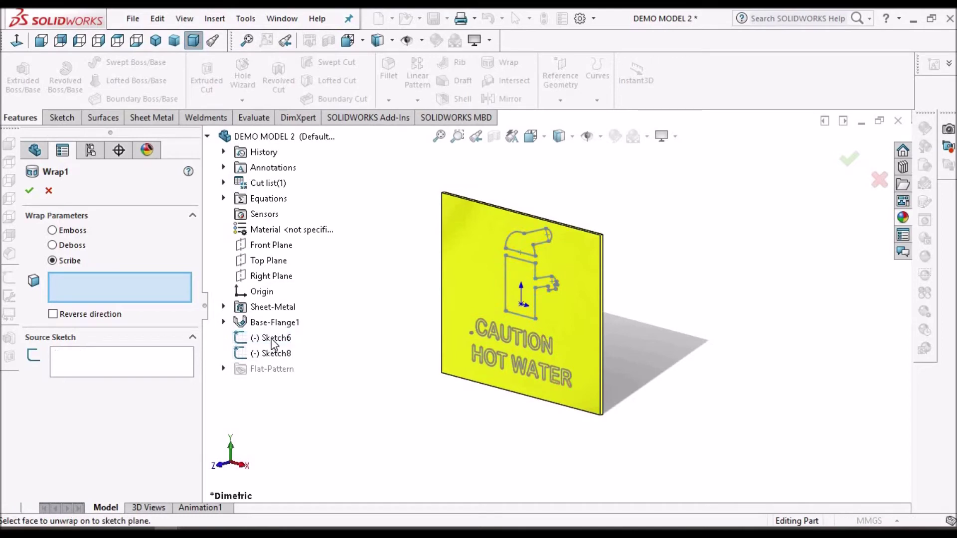
{"action": "left_click", "coordinate": [497, 246]}
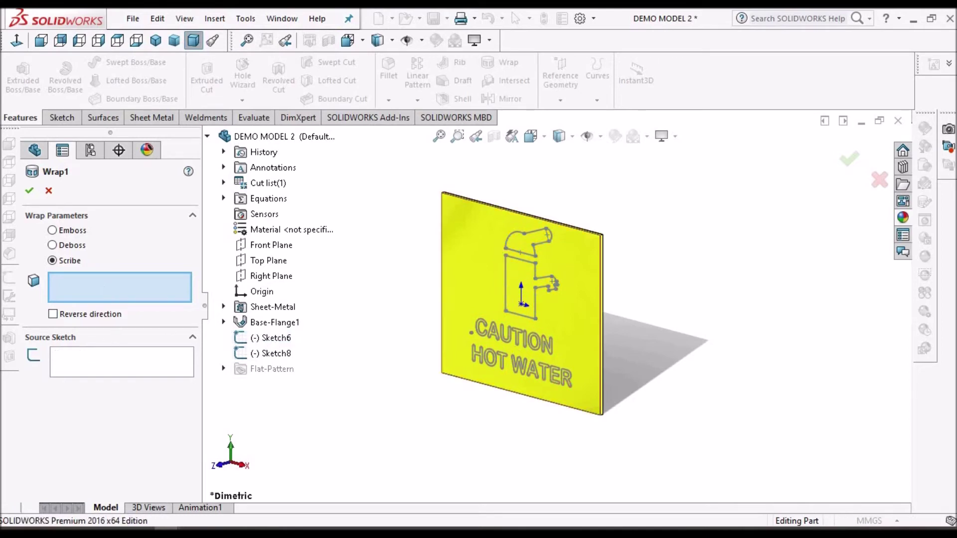
{"action": "left_click", "coordinate": [146, 365]}
{"action": "left_click", "coordinate": [273, 339]}
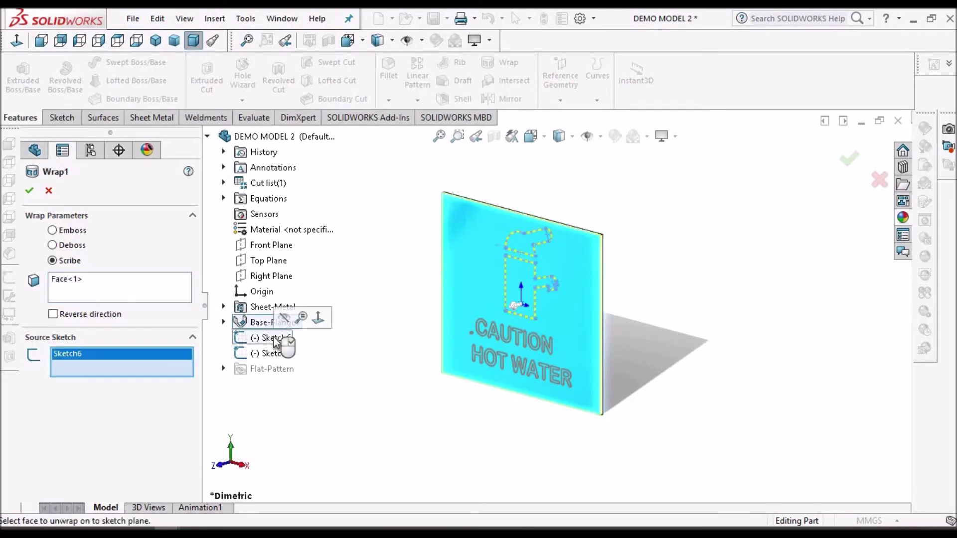
{"action": "left_click", "coordinate": [30, 191]}
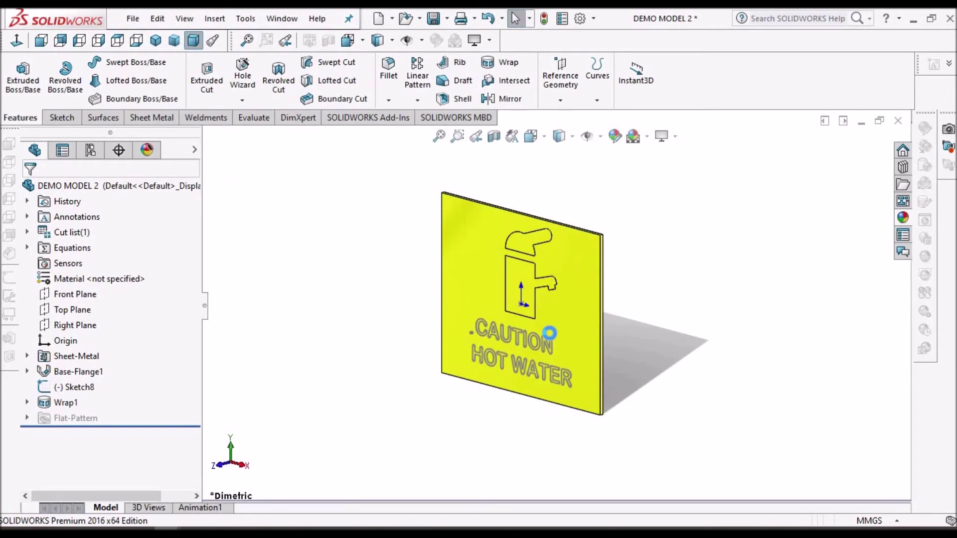
Apply red (255, 0, 0) from the standard swatches to both scribed faces of the tap symbol.
{"action": "scroll", "coordinate": [546, 306], "scroll_direction": "down", "scroll_amount": 4}
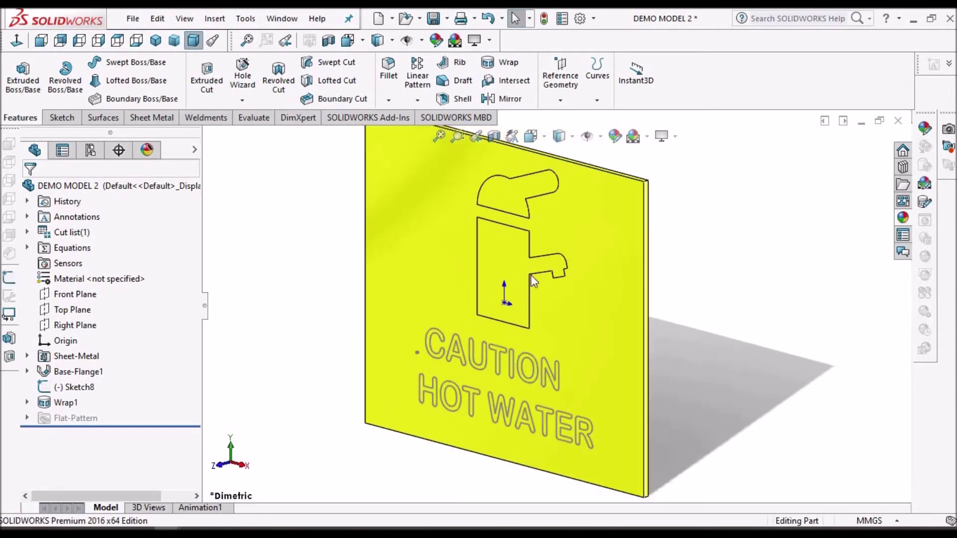
{"action": "scroll", "coordinate": [532, 280], "scroll_direction": "up", "scroll_amount": 2}
{"action": "left_click", "coordinate": [513, 213]}
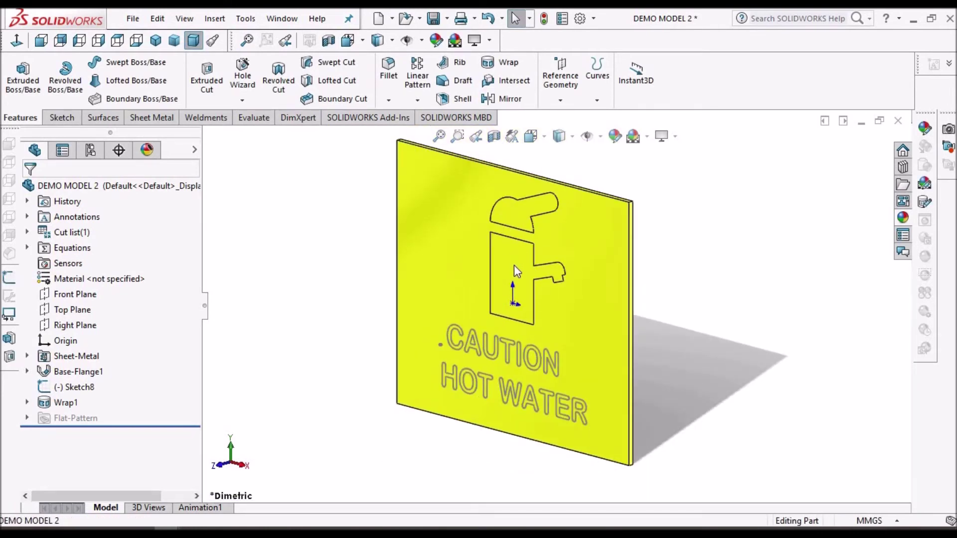
{"action": "left_click", "coordinate": [515, 270], "text": "ctrl"}
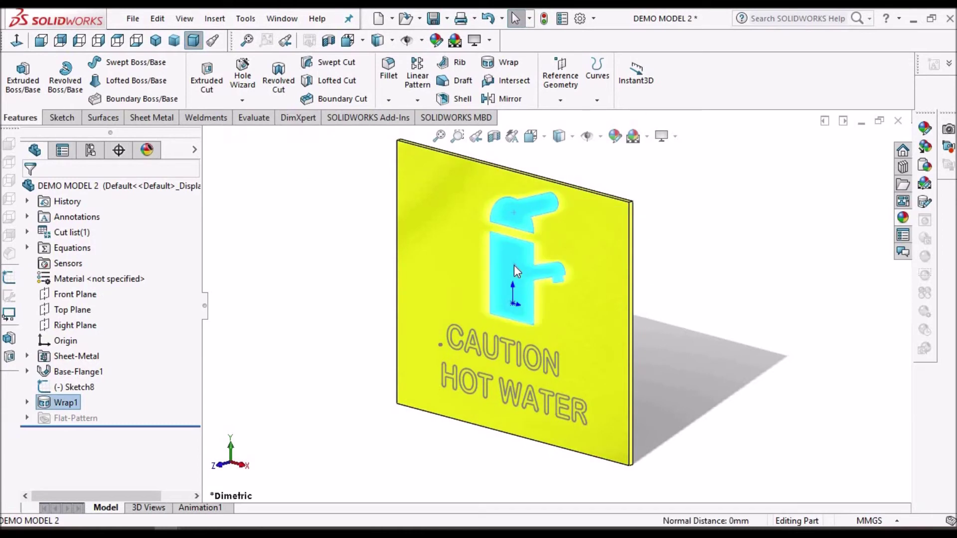
{"action": "right_click", "coordinate": [515, 269]}
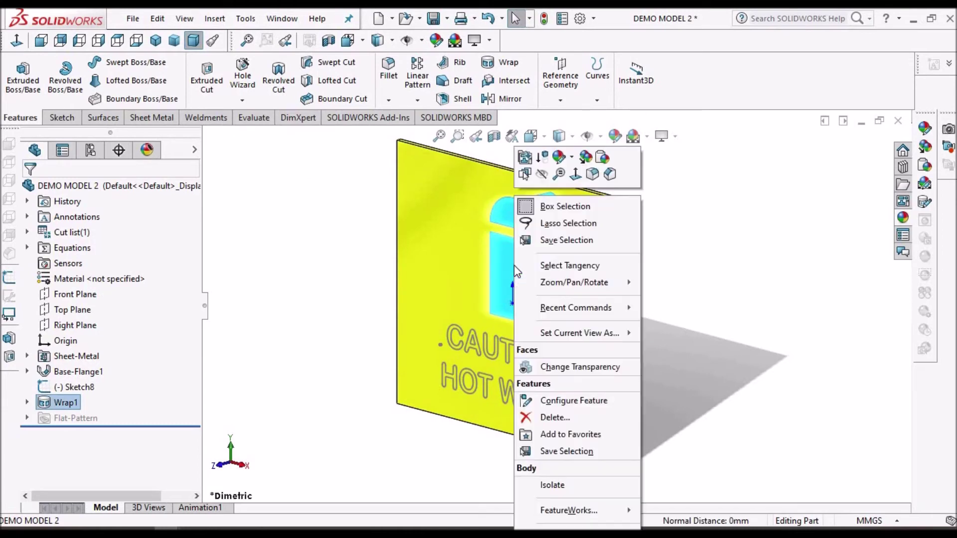
{"action": "left_click", "coordinate": [559, 158]}
{"action": "left_click", "coordinate": [586, 203]}
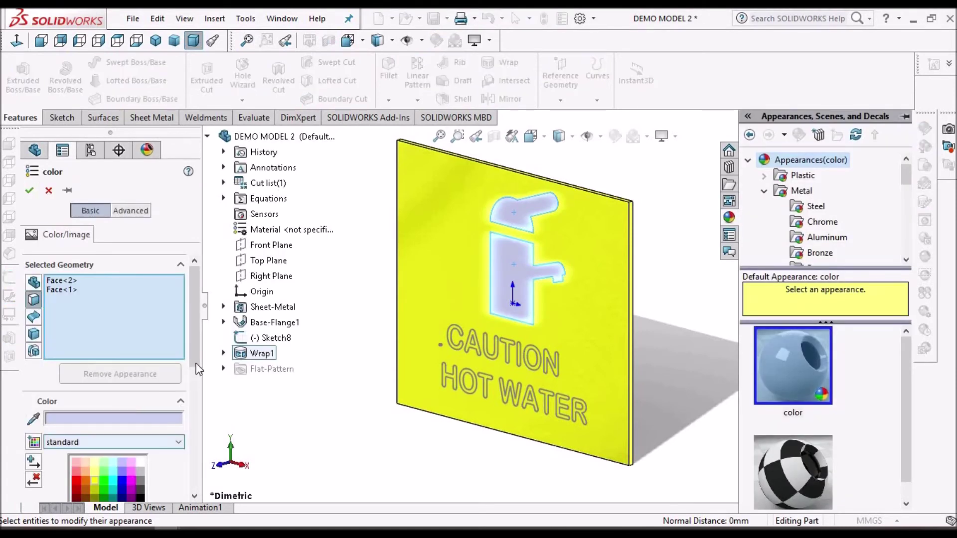
{"action": "scroll", "coordinate": [196, 427], "scroll_direction": "down", "scroll_amount": 1}
{"action": "scroll", "coordinate": [195, 426], "scroll_direction": "down", "scroll_amount": 5}
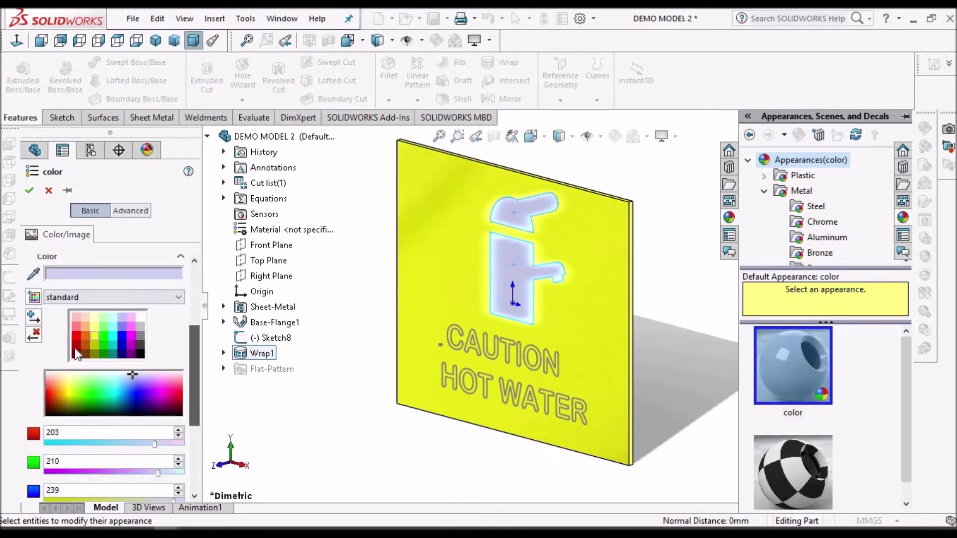
{"action": "left_click", "coordinate": [77, 334]}
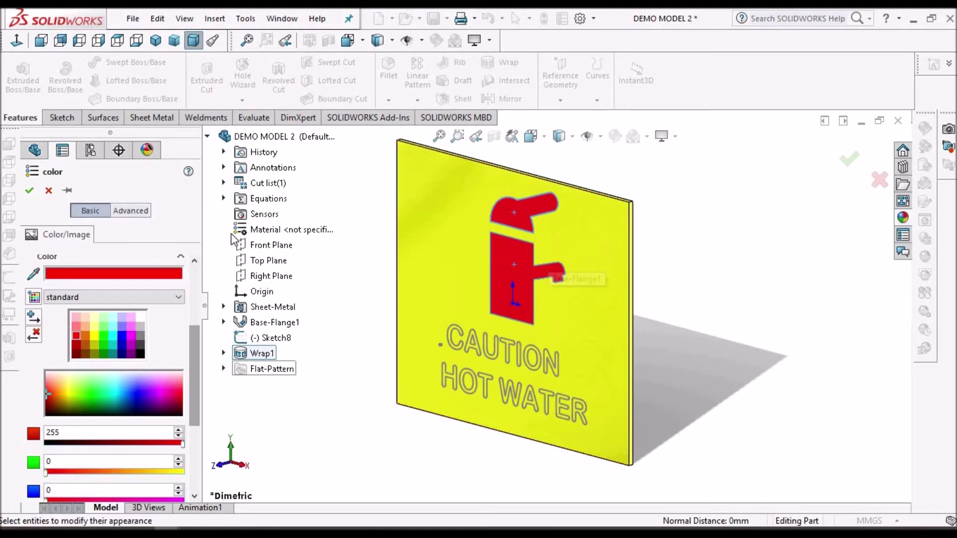
{"action": "left_click", "coordinate": [29, 191]}
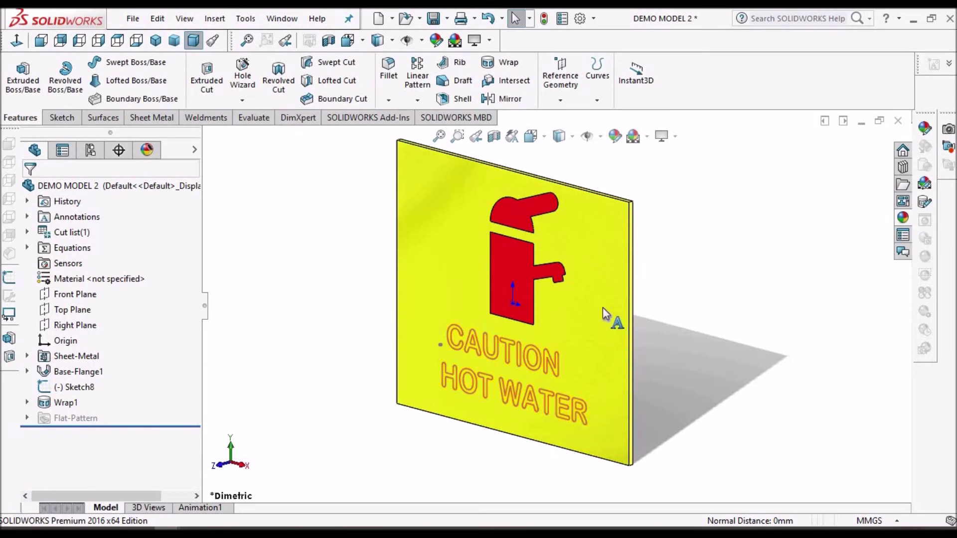
Reorder the caution text sketch (Sketch8) to follow the tap symbol's Wrap1 feature, with the model in Front view.
{"action": "left_click", "coordinate": [549, 384]}
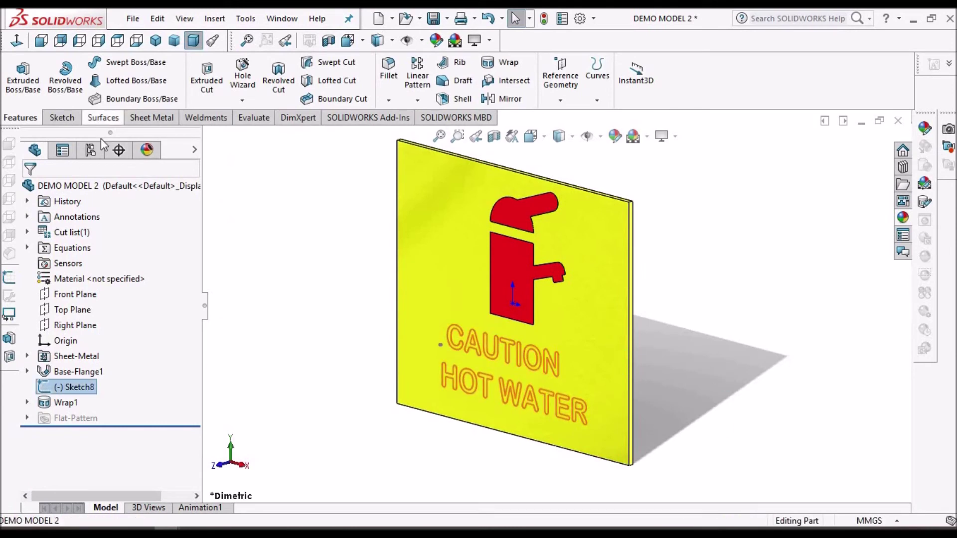
{"action": "left_click", "coordinate": [41, 41]}
{"action": "key", "text": "Escape"}
{"action": "left_click_drag", "start_coordinate": [85, 391], "coordinate": [89, 406]}
Create a Scribe wrap of the CAUTION HOT WATER text sketch (Sketch8) on the yellow front face.
{"action": "left_click", "coordinate": [215, 19]}
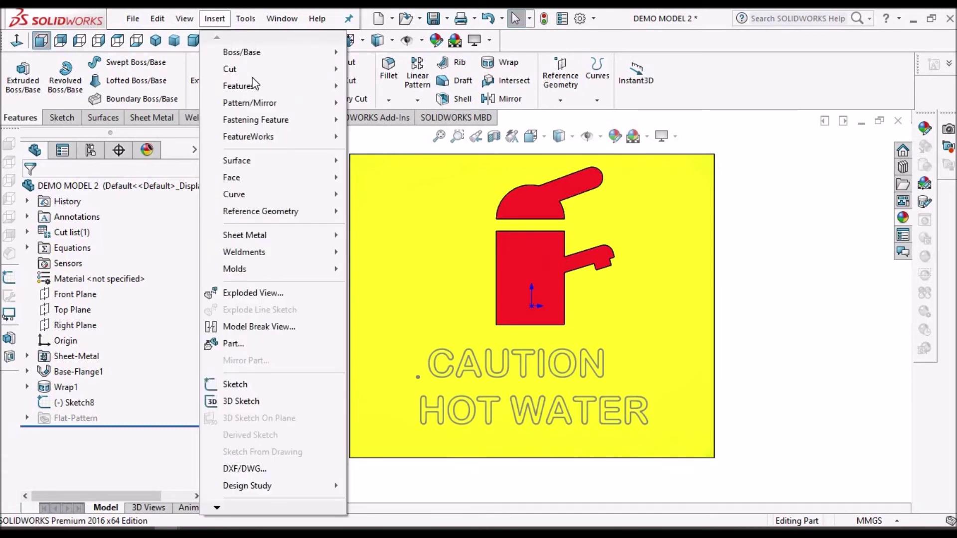
{"action": "mouse_move", "coordinate": [254, 84]}
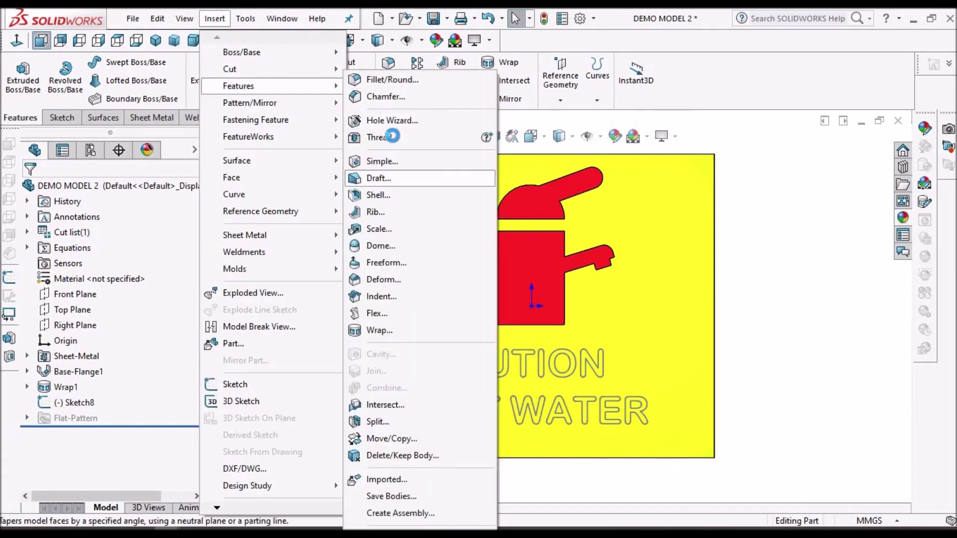
{"action": "left_click", "coordinate": [371, 330]}
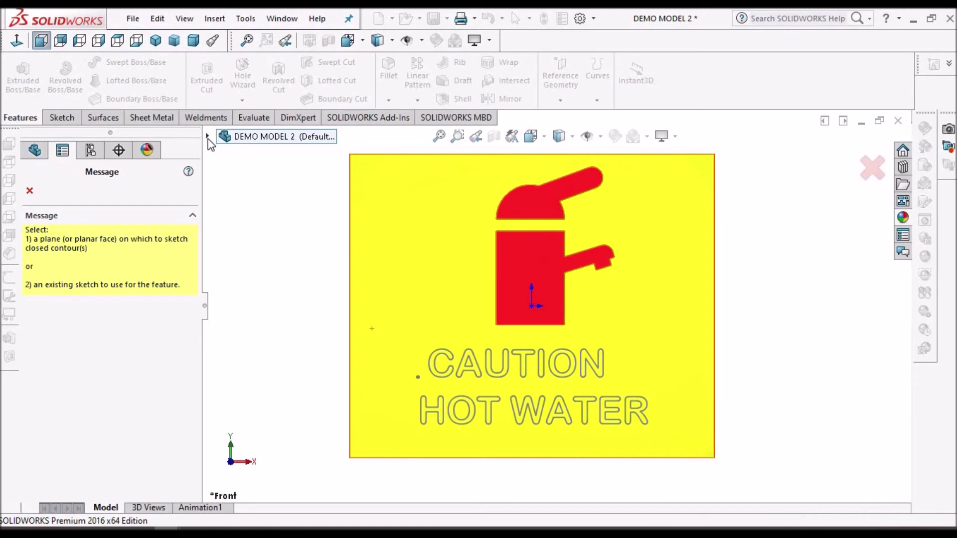
{"action": "left_click", "coordinate": [208, 138]}
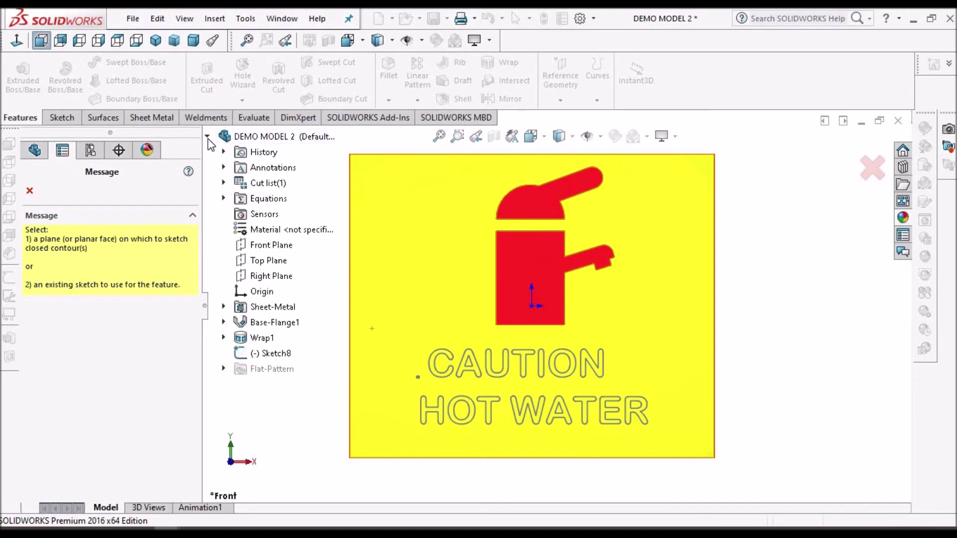
{"action": "left_click", "coordinate": [269, 353]}
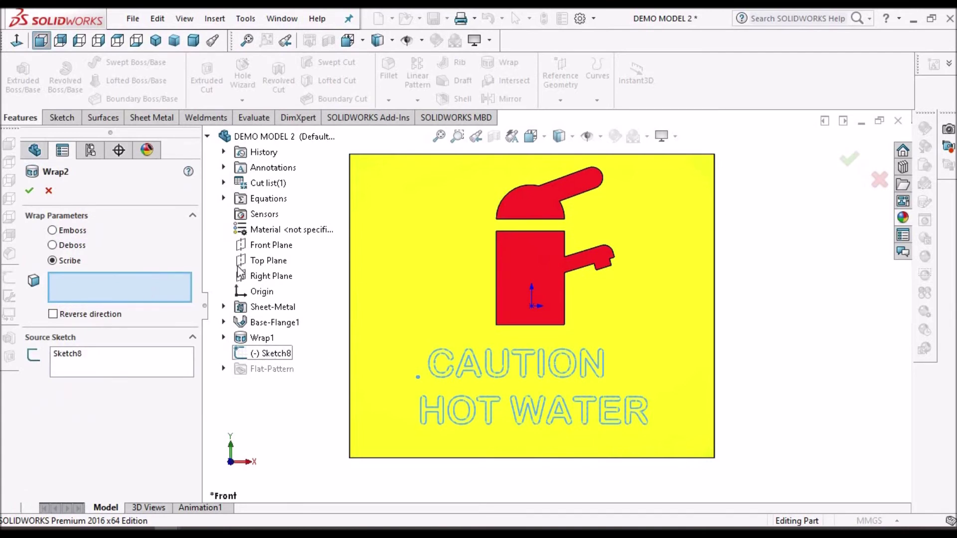
{"action": "left_click", "coordinate": [398, 234]}
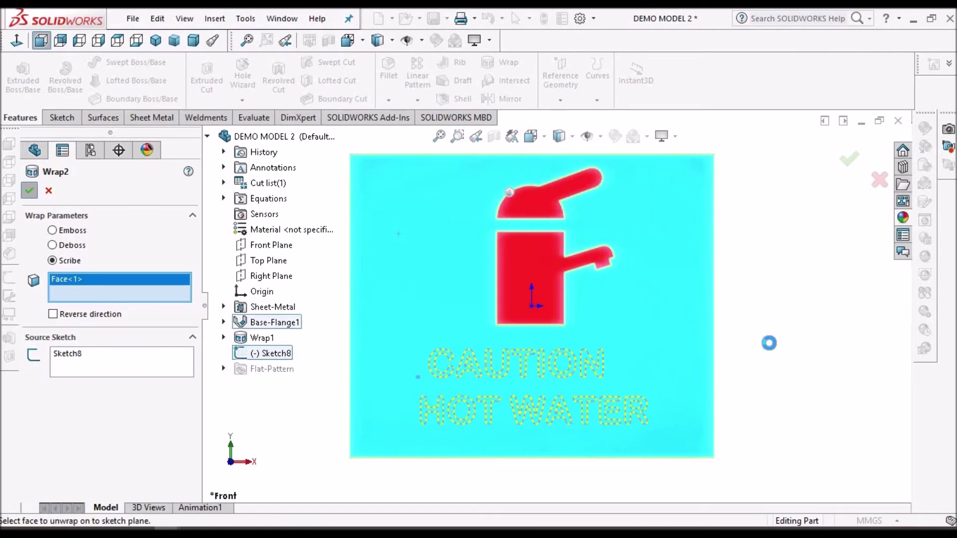
Apply white from the standard swatches to all seven scribed letter faces of the word CAUTION.
{"action": "scroll", "coordinate": [488, 395], "scroll_direction": "down", "scroll_amount": 6}
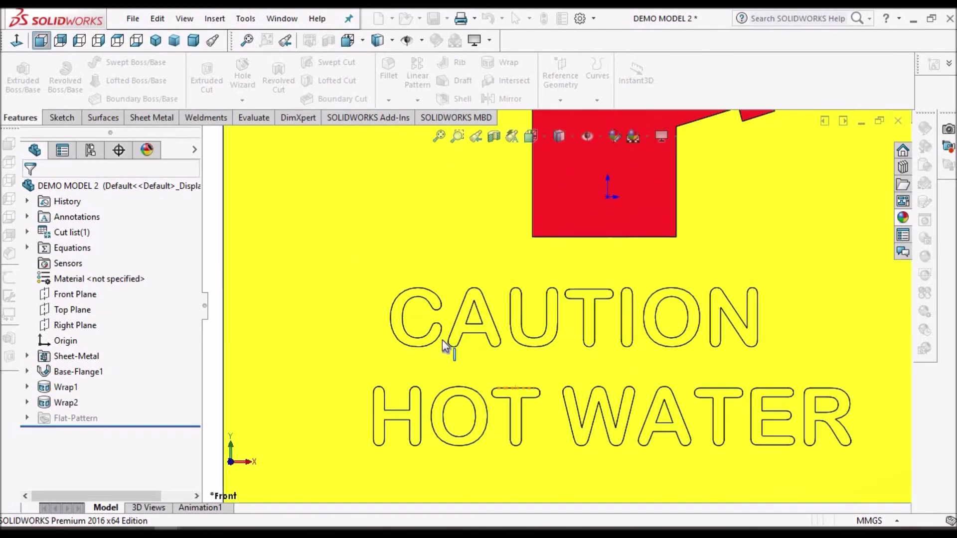
{"action": "scroll", "coordinate": [428, 334], "scroll_direction": "down", "scroll_amount": 1}
{"action": "left_click", "coordinate": [428, 334]}
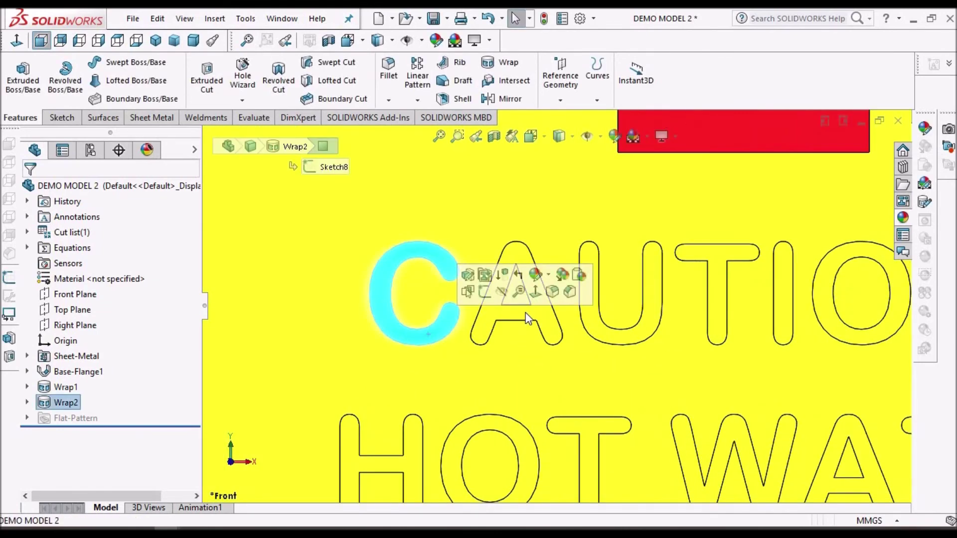
{"action": "left_click", "coordinate": [514, 315], "text": "ctrl"}
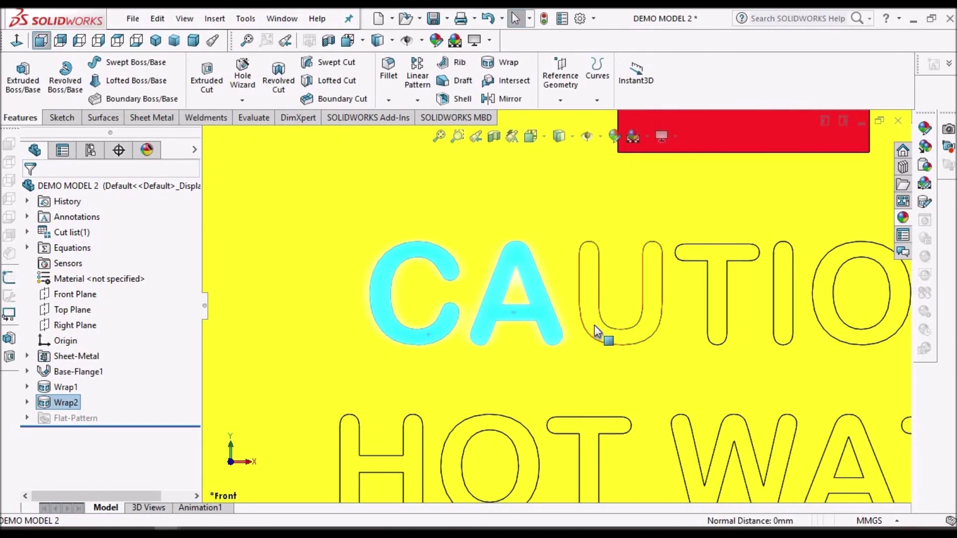
{"action": "left_click", "coordinate": [594, 325], "text": "ctrl"}
{"action": "left_click", "coordinate": [733, 255], "text": "ctrl"}
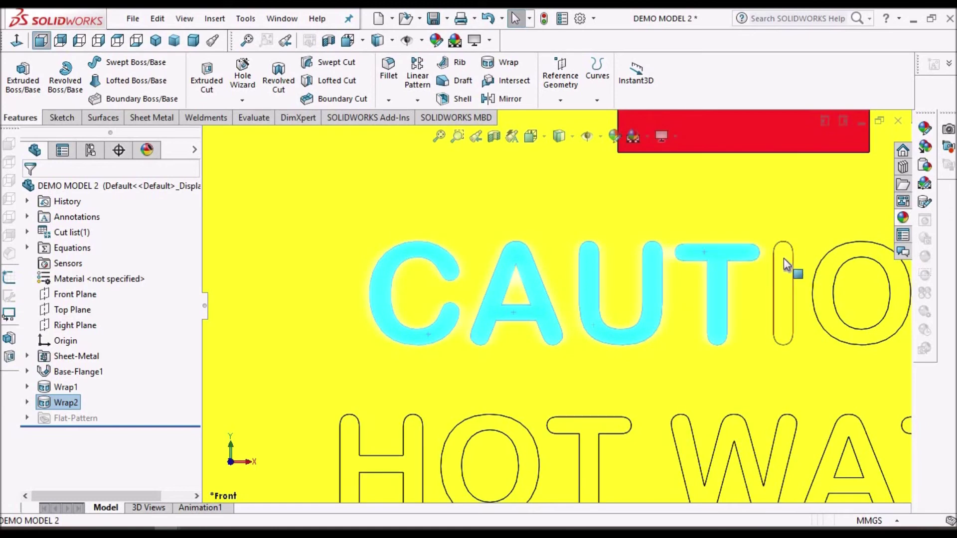
{"action": "left_click", "coordinate": [776, 319], "text": "ctrl"}
{"action": "scroll", "coordinate": [791, 318], "scroll_direction": "up", "scroll_amount": 3}
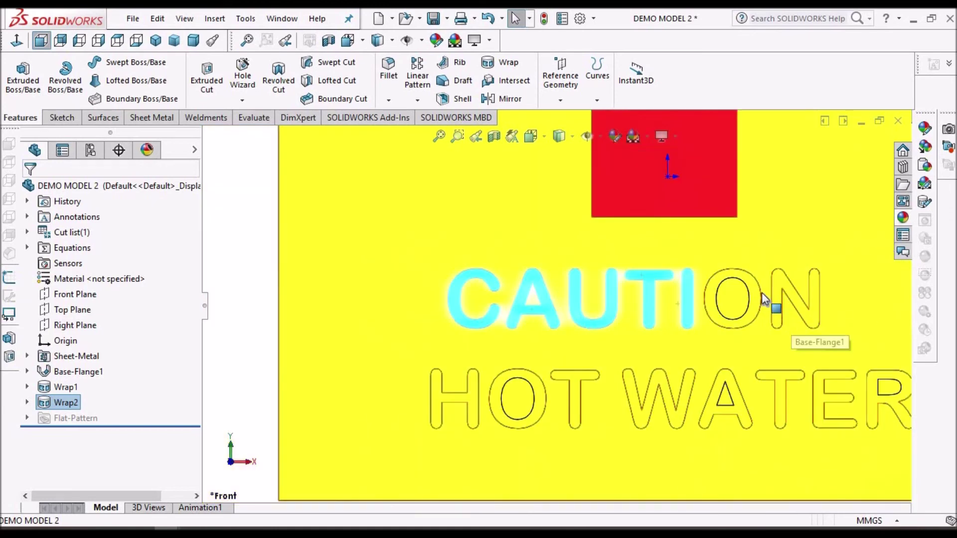
{"action": "left_click", "coordinate": [708, 299], "text": "ctrl"}
{"action": "left_click", "coordinate": [790, 294], "text": "ctrl"}
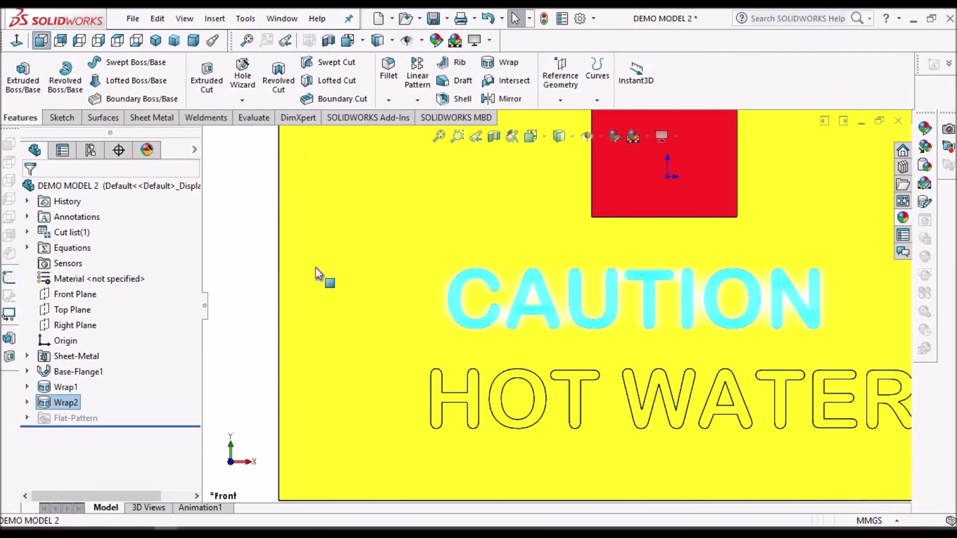
{"action": "right_click", "coordinate": [776, 282]}
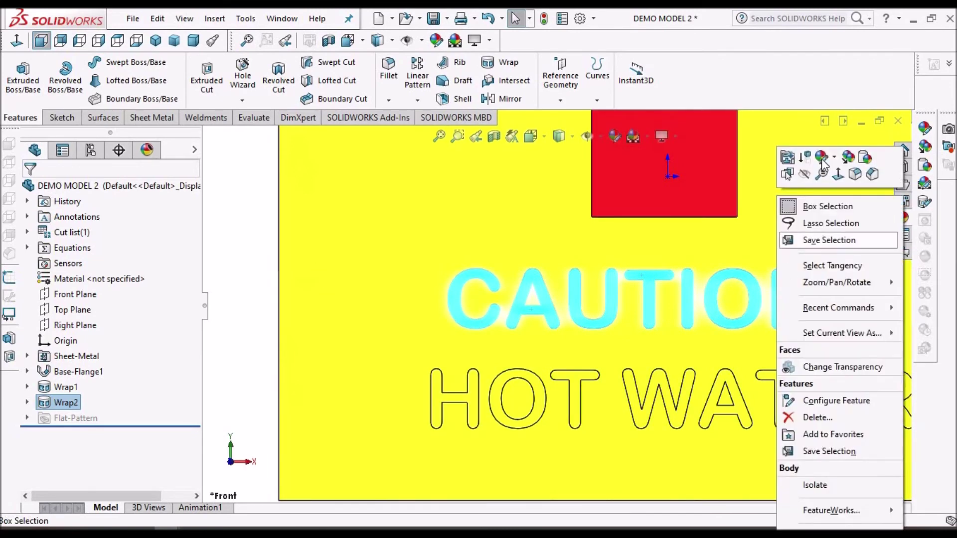
{"action": "left_click", "coordinate": [831, 159]}
{"action": "left_click", "coordinate": [858, 191]}
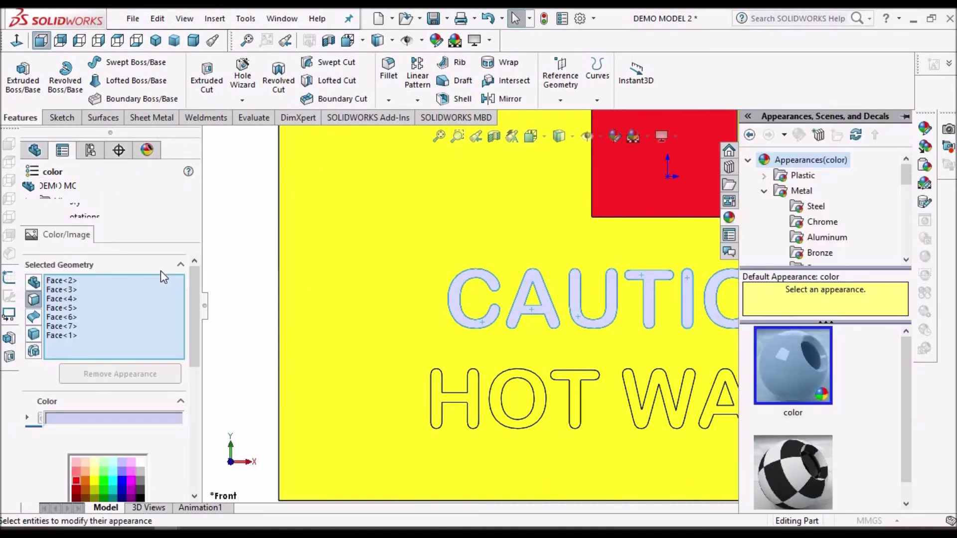
{"action": "left_click", "coordinate": [141, 461]}
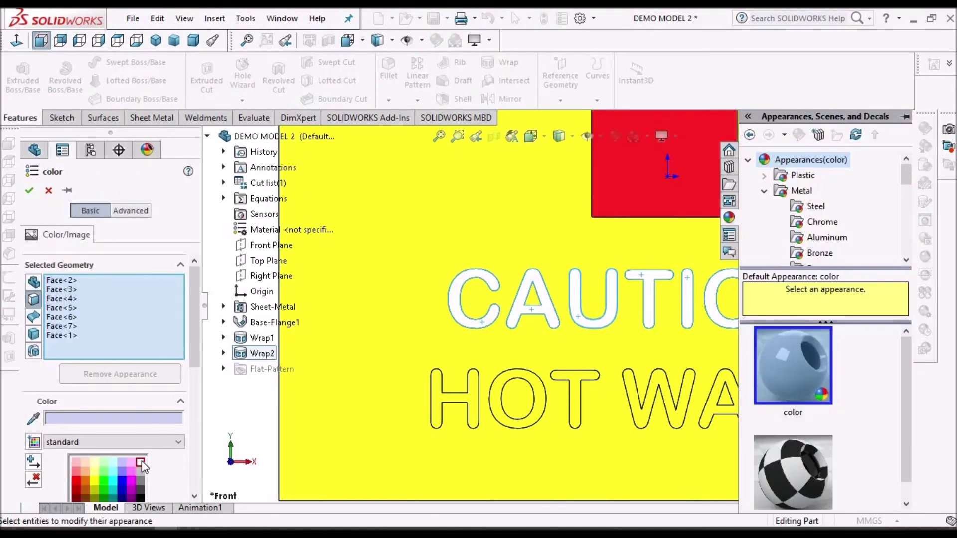
{"action": "left_click", "coordinate": [30, 192]}
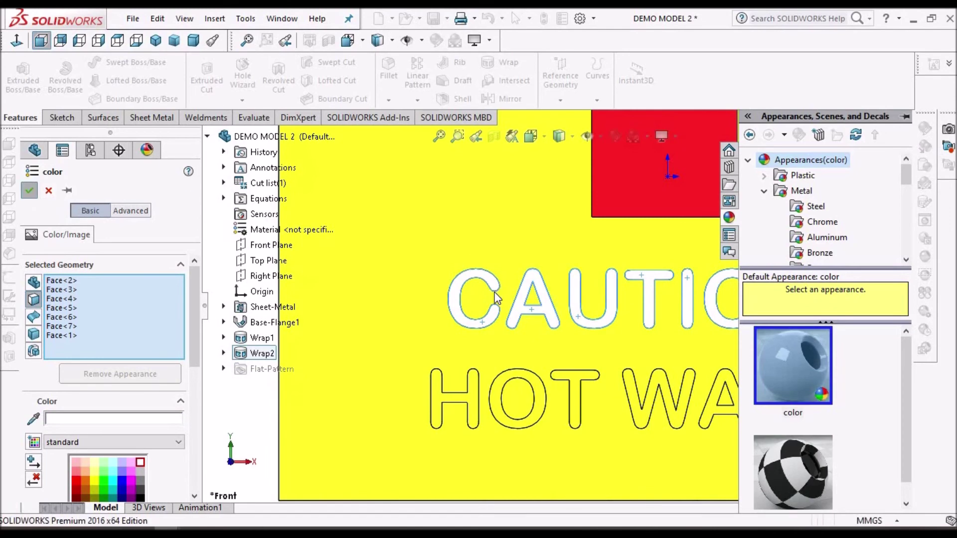
Apply dark gray from the standard swatches to all scribed letter faces of the words HOT WATER.
{"action": "scroll", "coordinate": [495, 299], "scroll_direction": "down", "scroll_amount": 3}
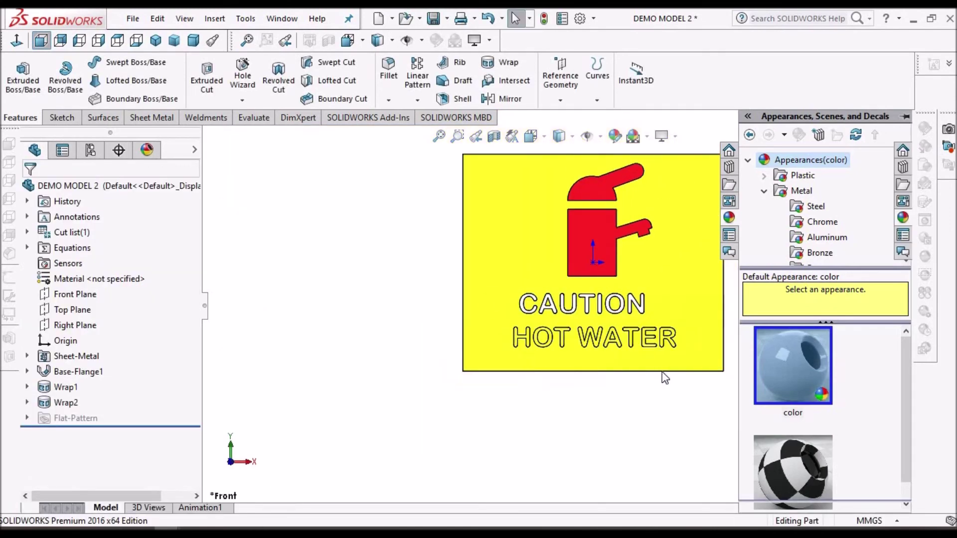
{"action": "scroll", "coordinate": [571, 305], "scroll_direction": "up", "scroll_amount": 3}
{"action": "scroll", "coordinate": [570, 300], "scroll_direction": "down", "scroll_amount": 2}
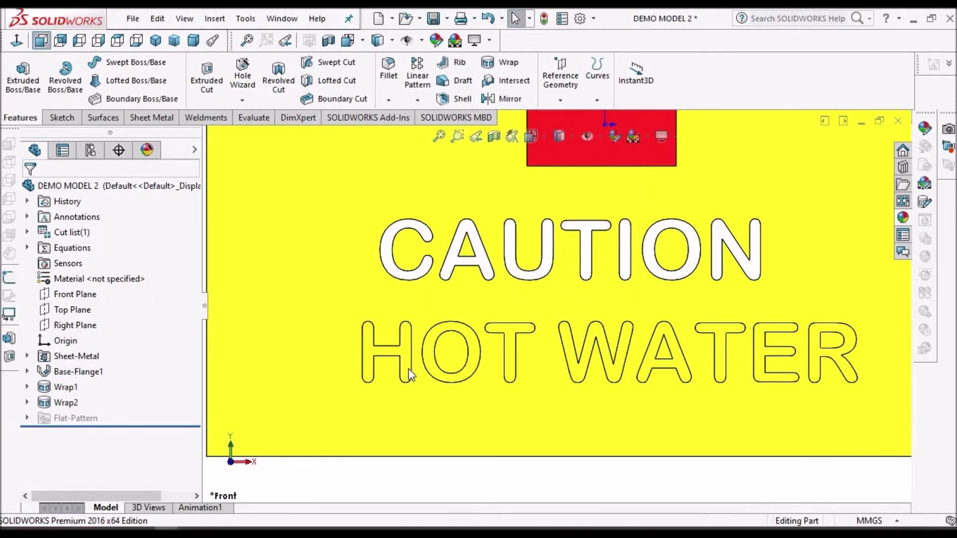
{"action": "scroll", "coordinate": [406, 369], "scroll_direction": "down", "scroll_amount": 2}
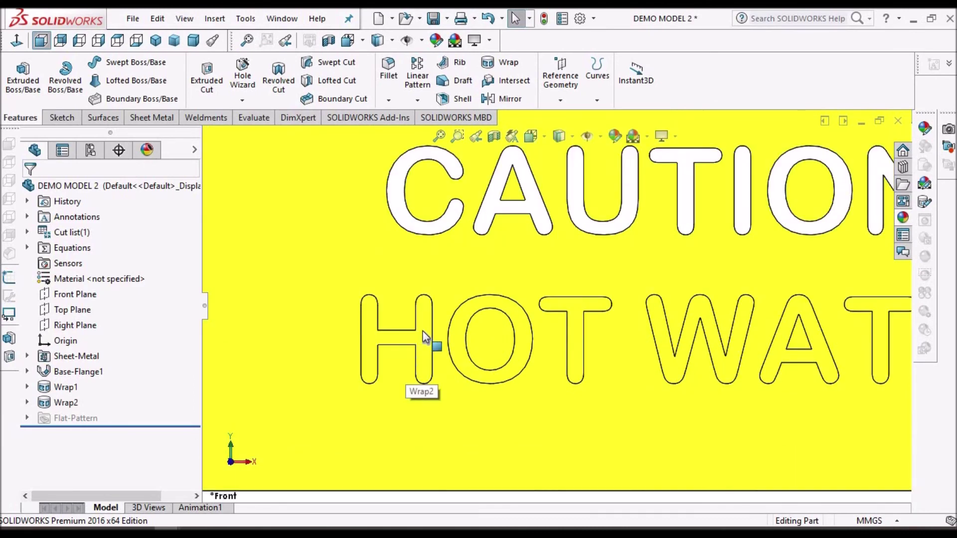
{"action": "left_click", "coordinate": [424, 337]}
{"action": "right_click", "coordinate": [758, 299]}
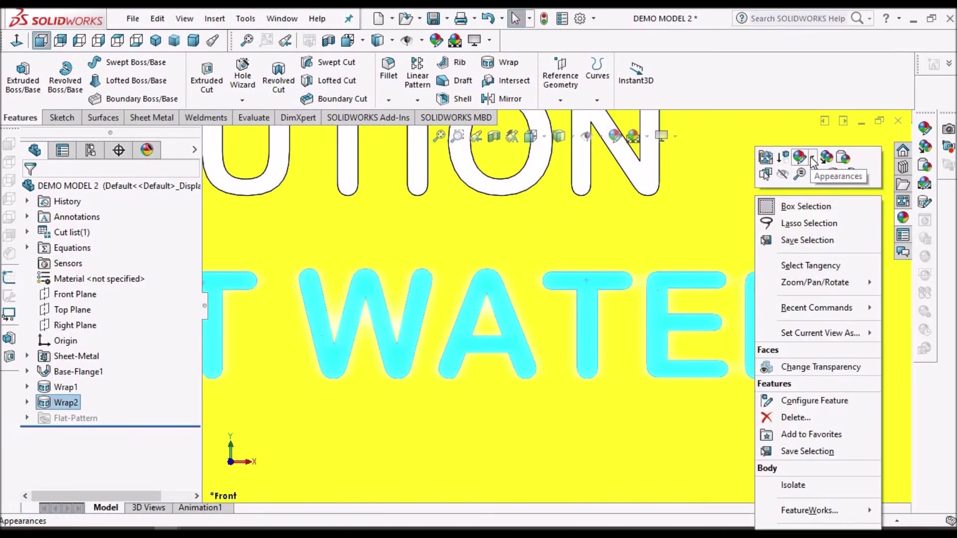
{"action": "left_click", "coordinate": [186, 368]}
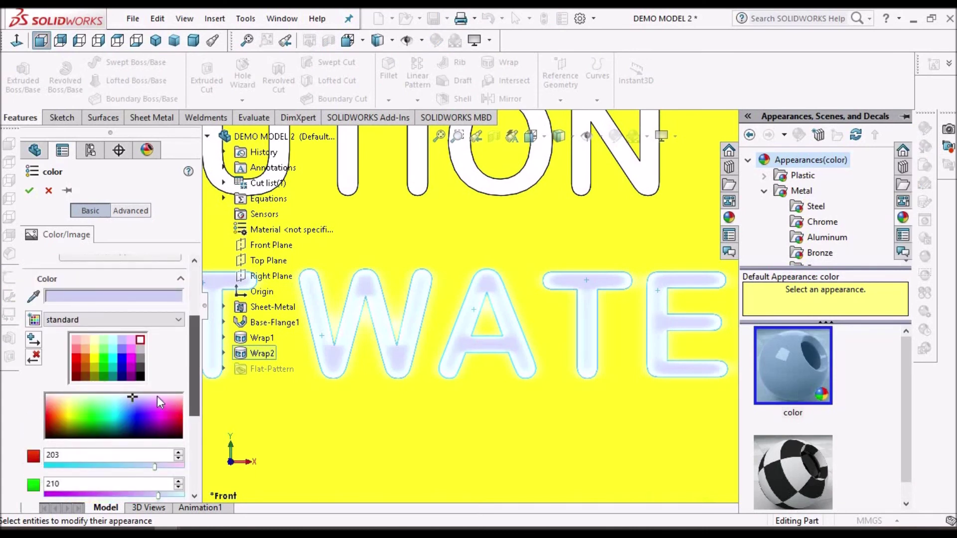
{"action": "left_click", "coordinate": [141, 370]}
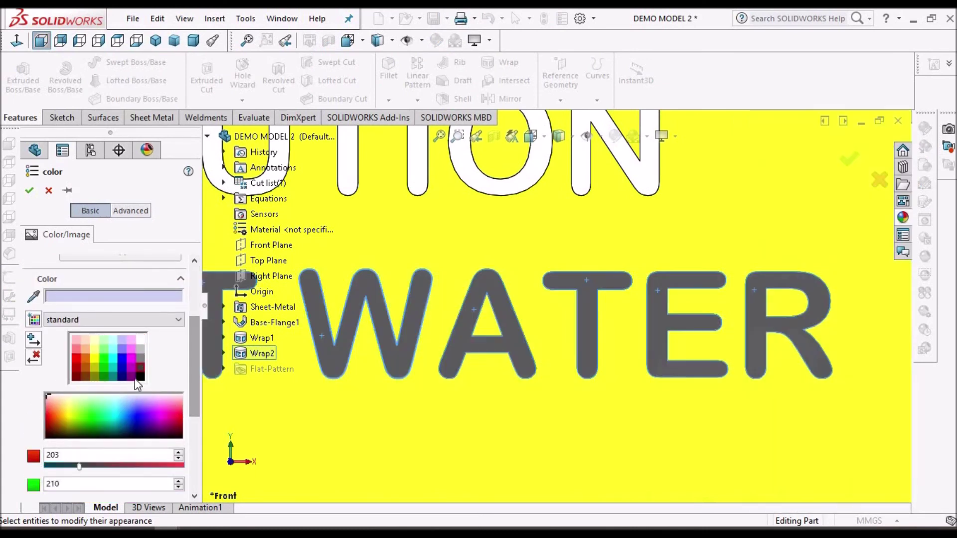
{"action": "key", "text": "Return"}
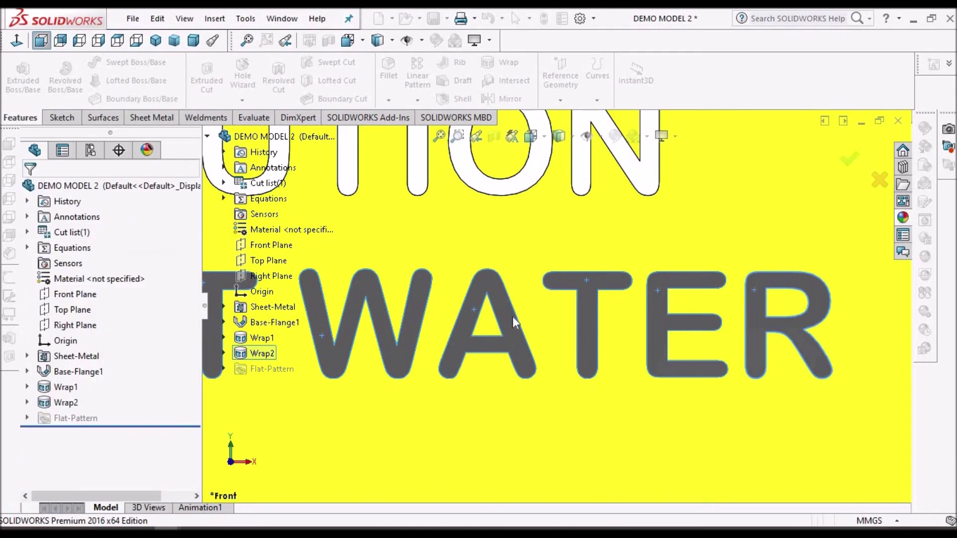
Fit the colored caution sign in Dimetric view and examine the tap symbol and lettering.
{"action": "key", "text": "f"}
{"action": "key", "text": "ctrl+7"}
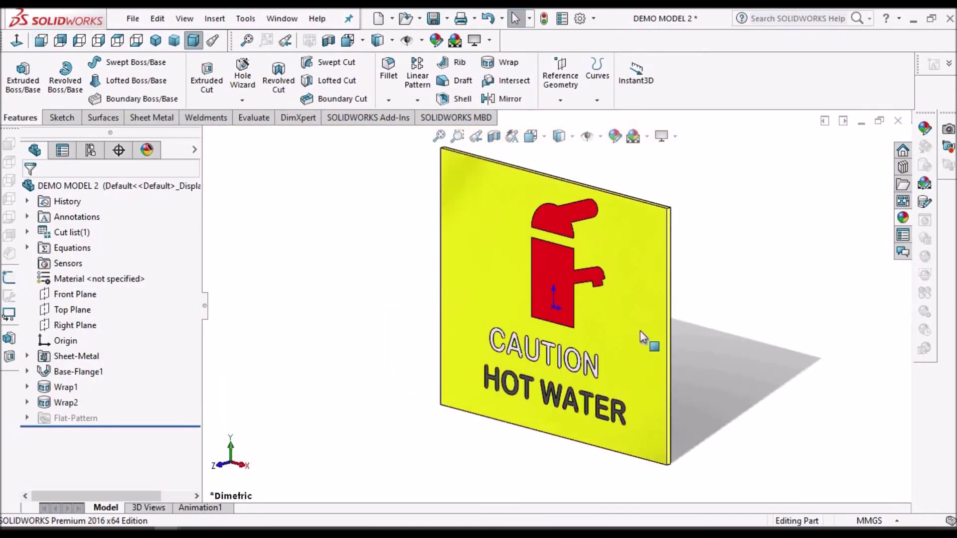
{"action": "scroll", "coordinate": [626, 321], "scroll_direction": "down", "scroll_amount": 2}
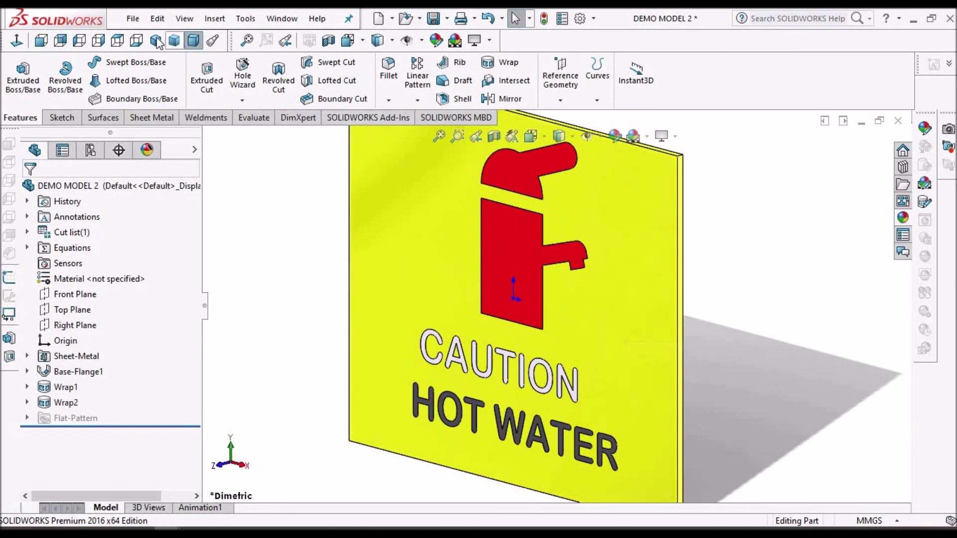
{"action": "scroll", "coordinate": [648, 316], "scroll_direction": "up", "scroll_amount": 2}
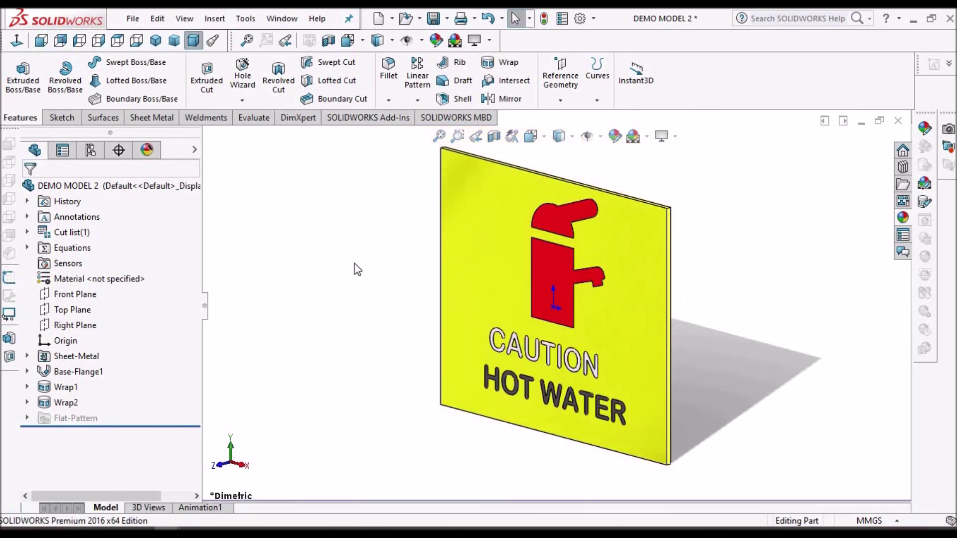
Switch to the other open part, DEMO MODEL, to view its version of the caution sign.
{"action": "left_click", "coordinate": [282, 18]}
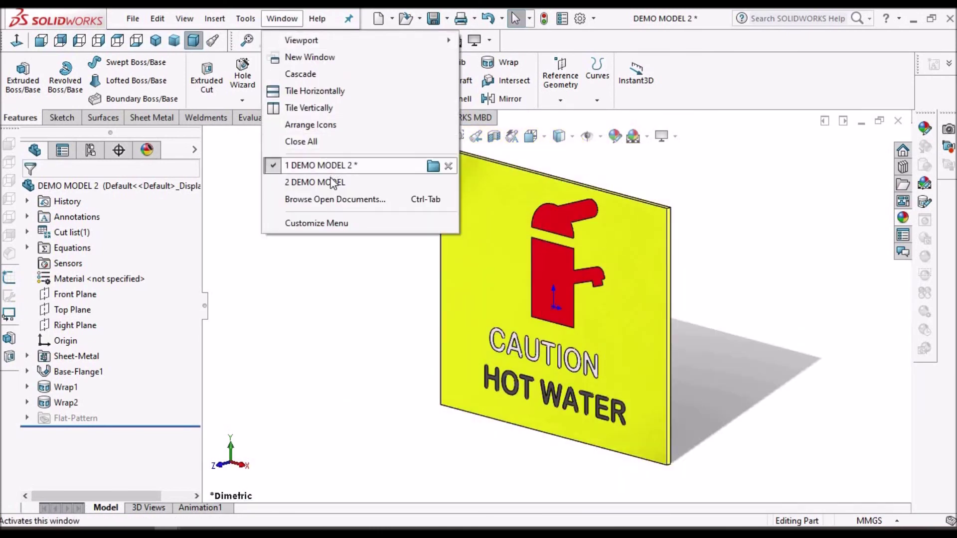
{"action": "left_click", "coordinate": [793, 238]}
{"action": "left_click", "coordinate": [281, 18]}
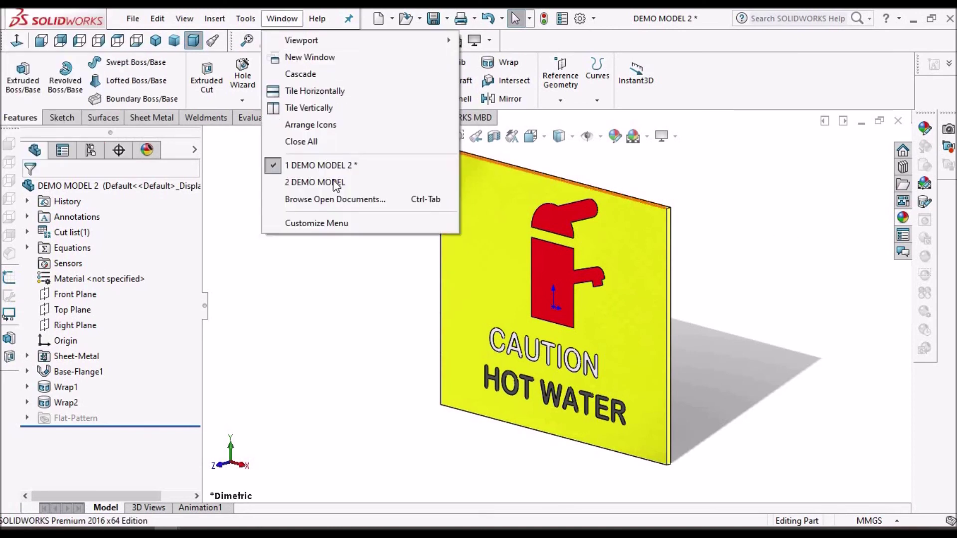
{"action": "left_click", "coordinate": [337, 188]}
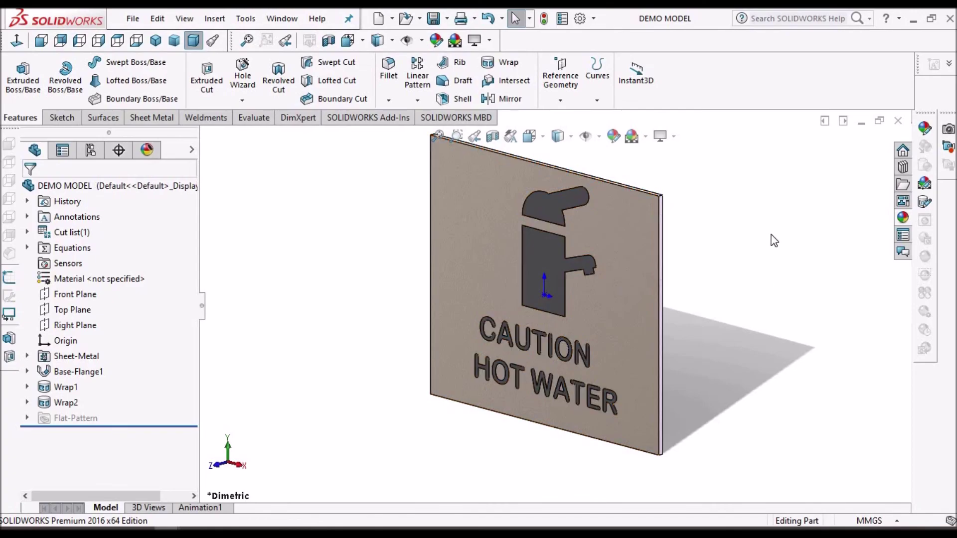